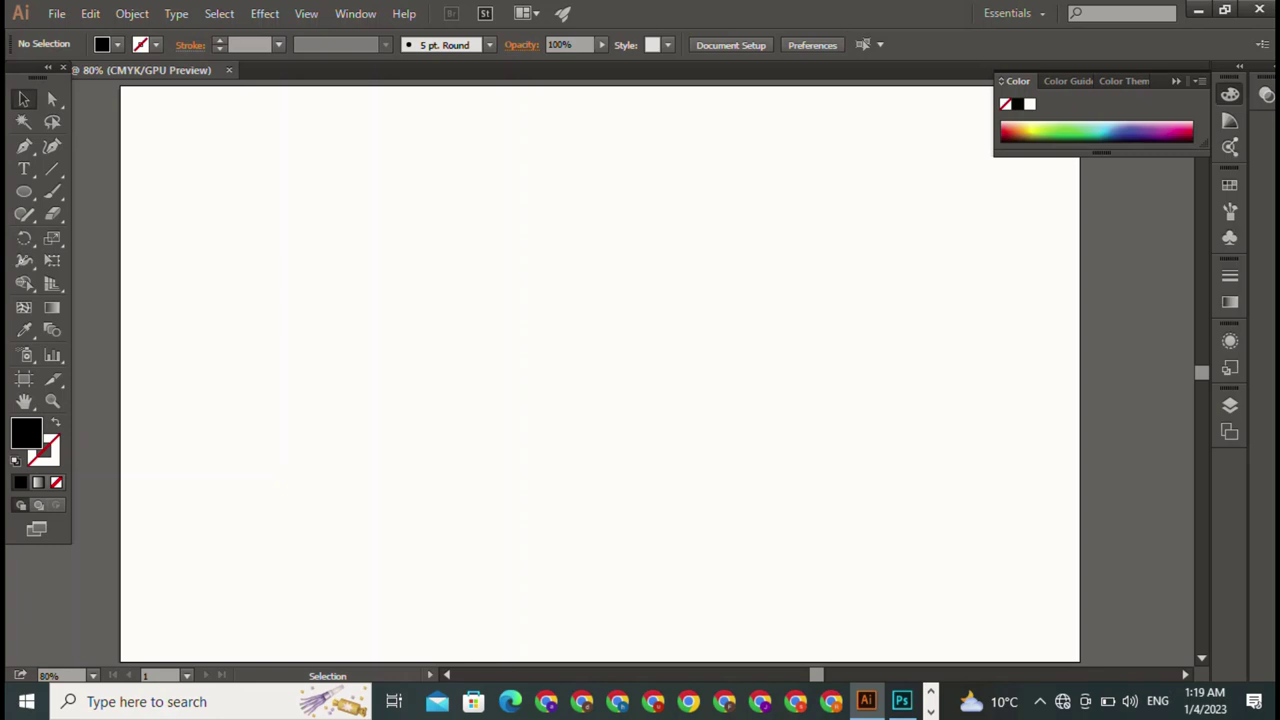
Type a letter A on the artboard with the Type tool
key("t")
left_click(388, 140)
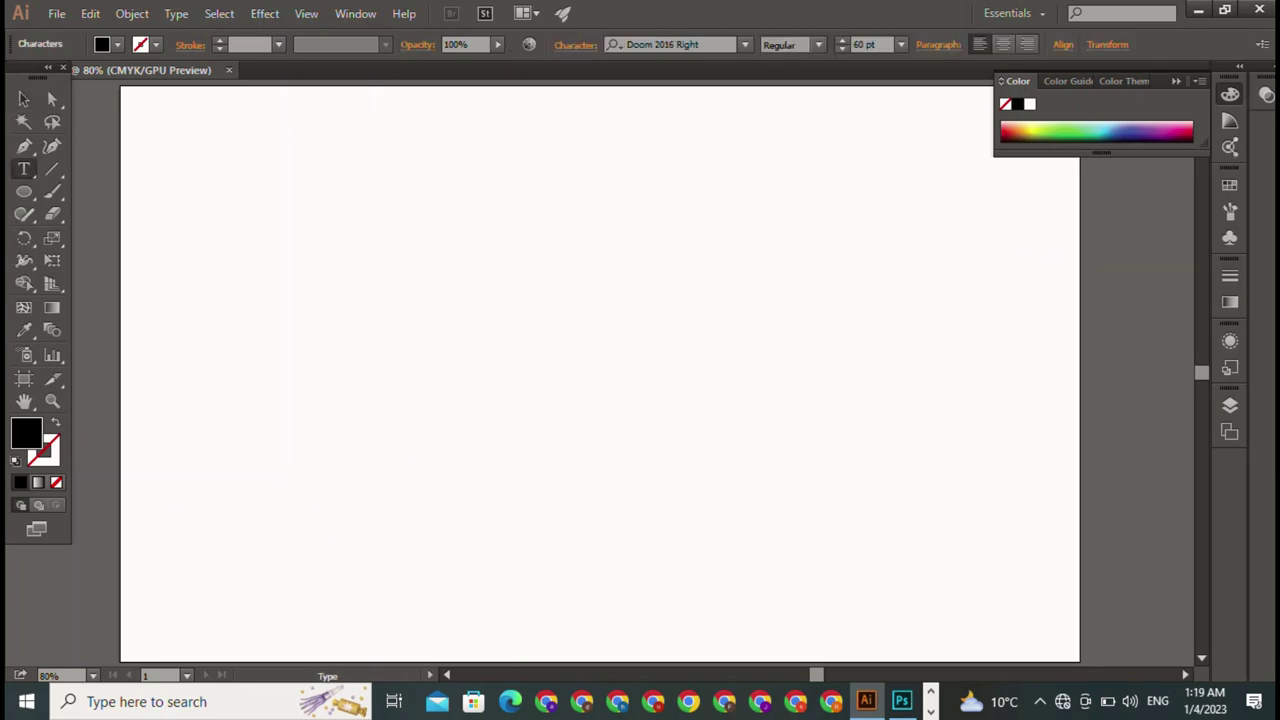
type("A")
key("Escape")
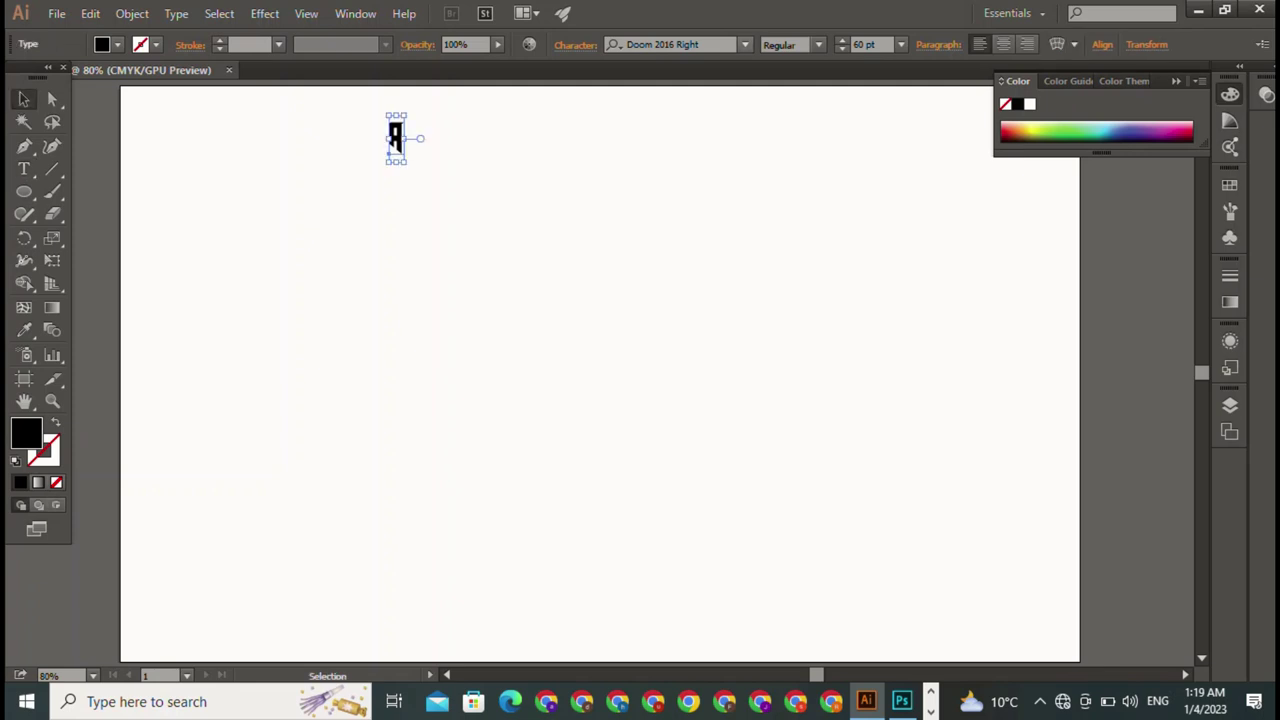
Set the A to Harlow Solid Italic and scale it up large
left_click(680, 44)
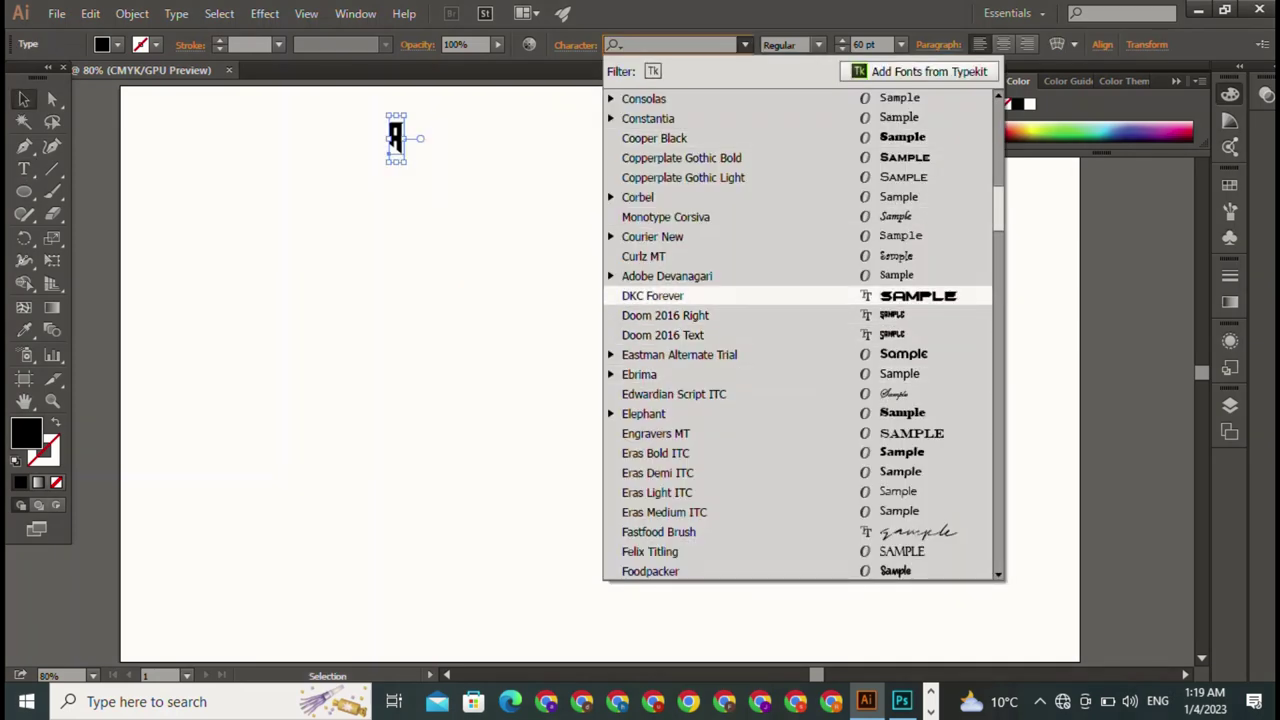
scroll(800, 336, "down", 1)
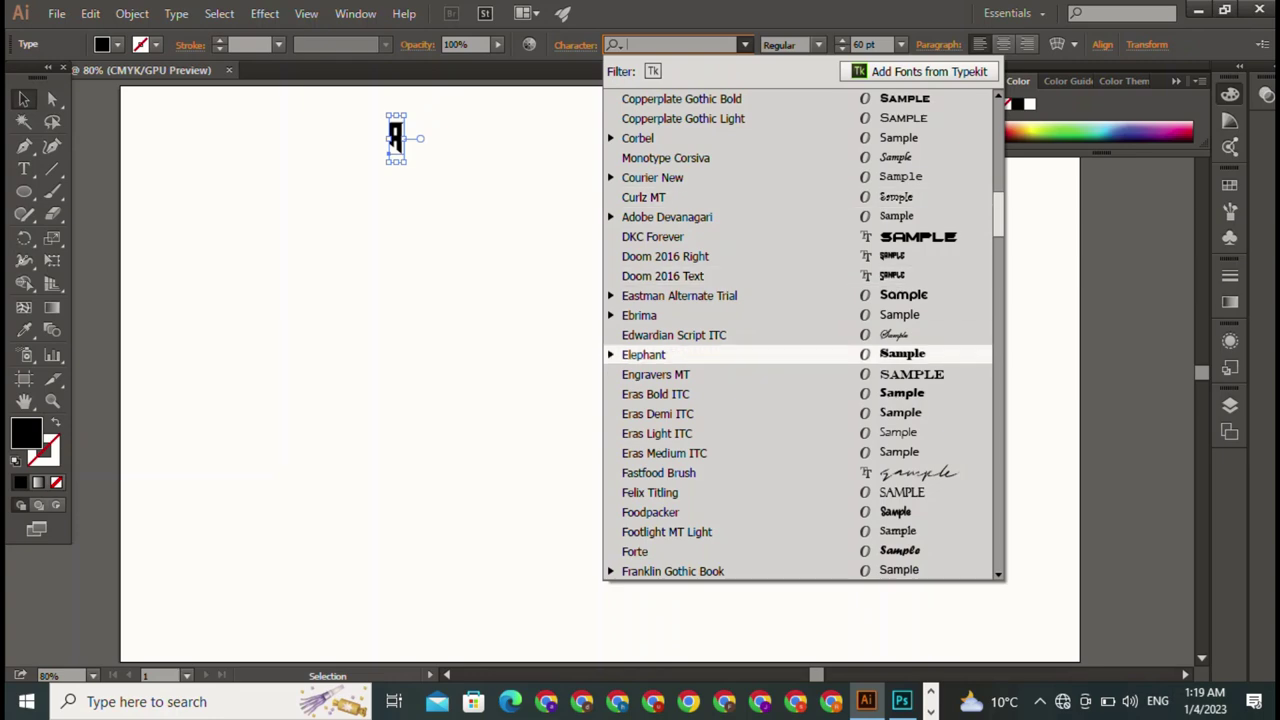
scroll(720, 354, "down", 5)
scroll(720, 354, "down", 5)
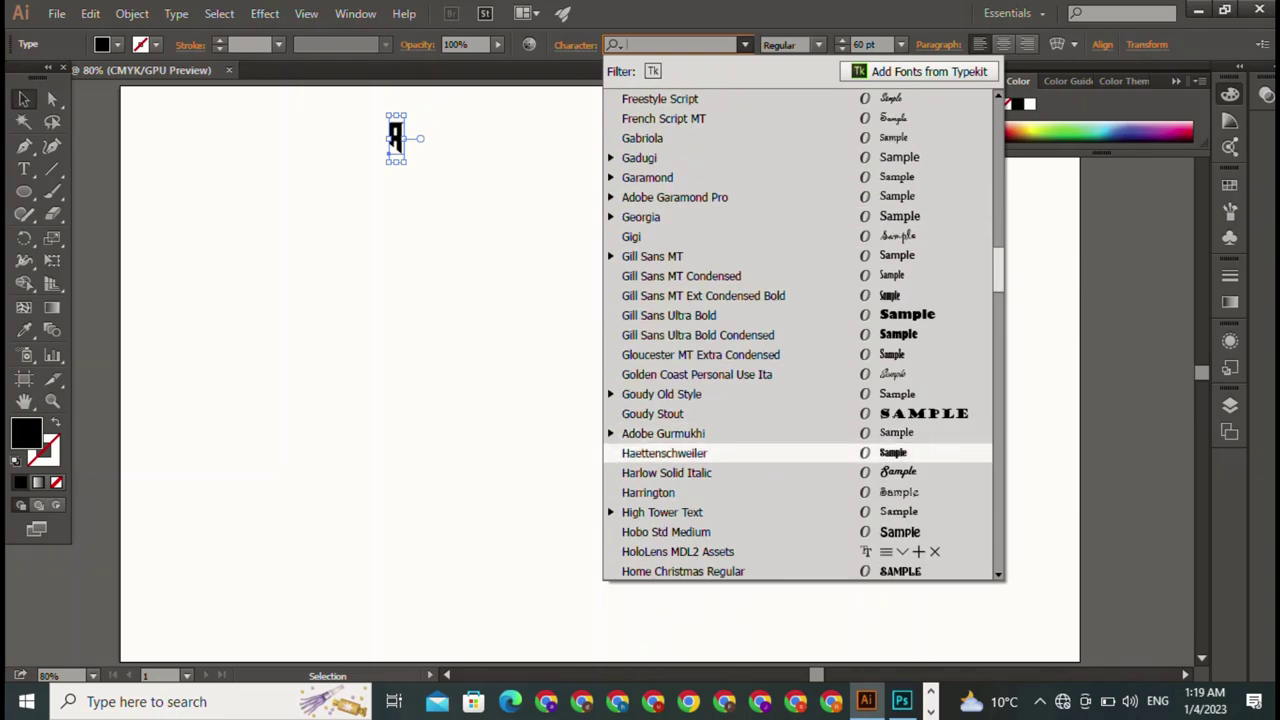
left_click(666, 472)
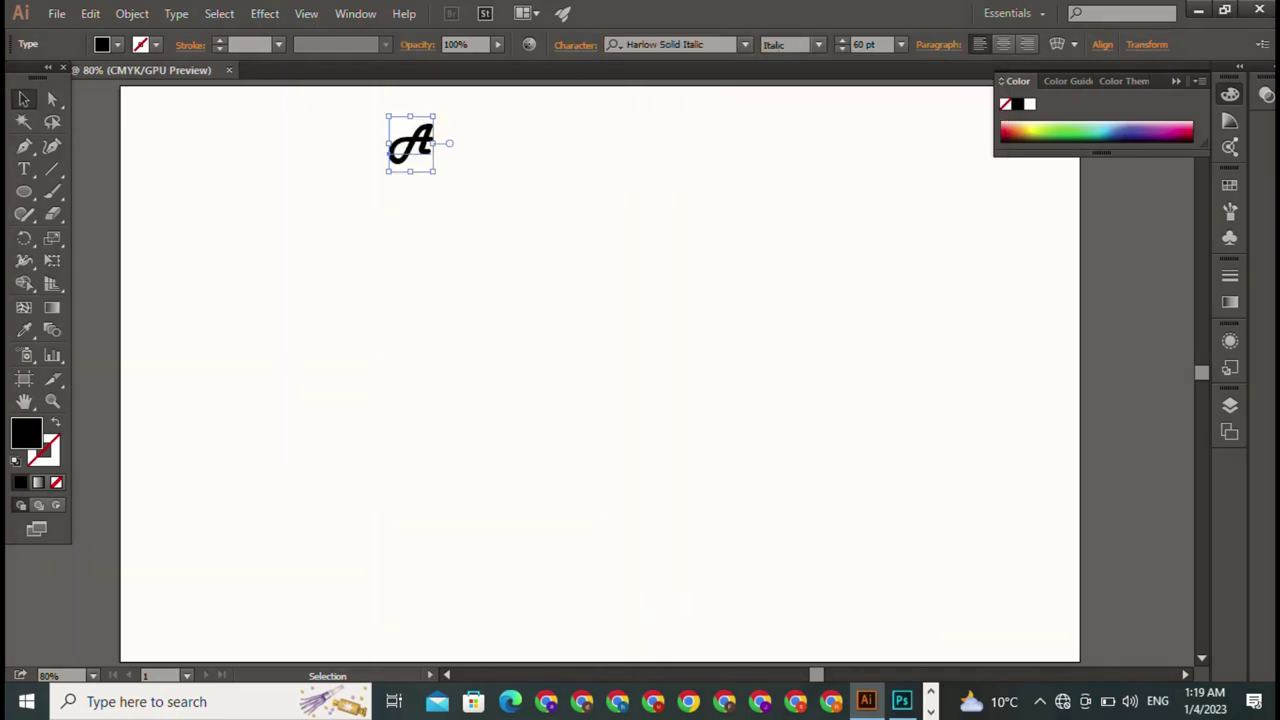
left_click_drag(435, 171, 634, 423)
key("ctrl+shift+a")
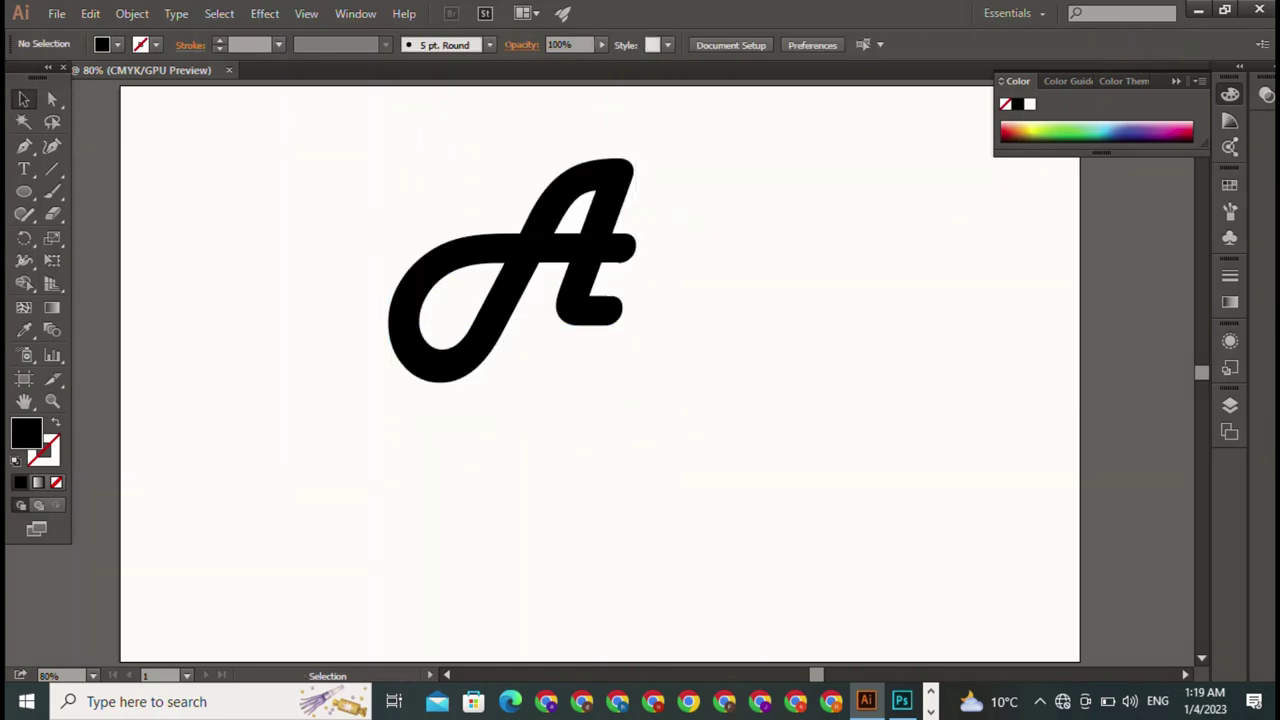
Type a second letter A near the page's top-left
left_click(24, 168)
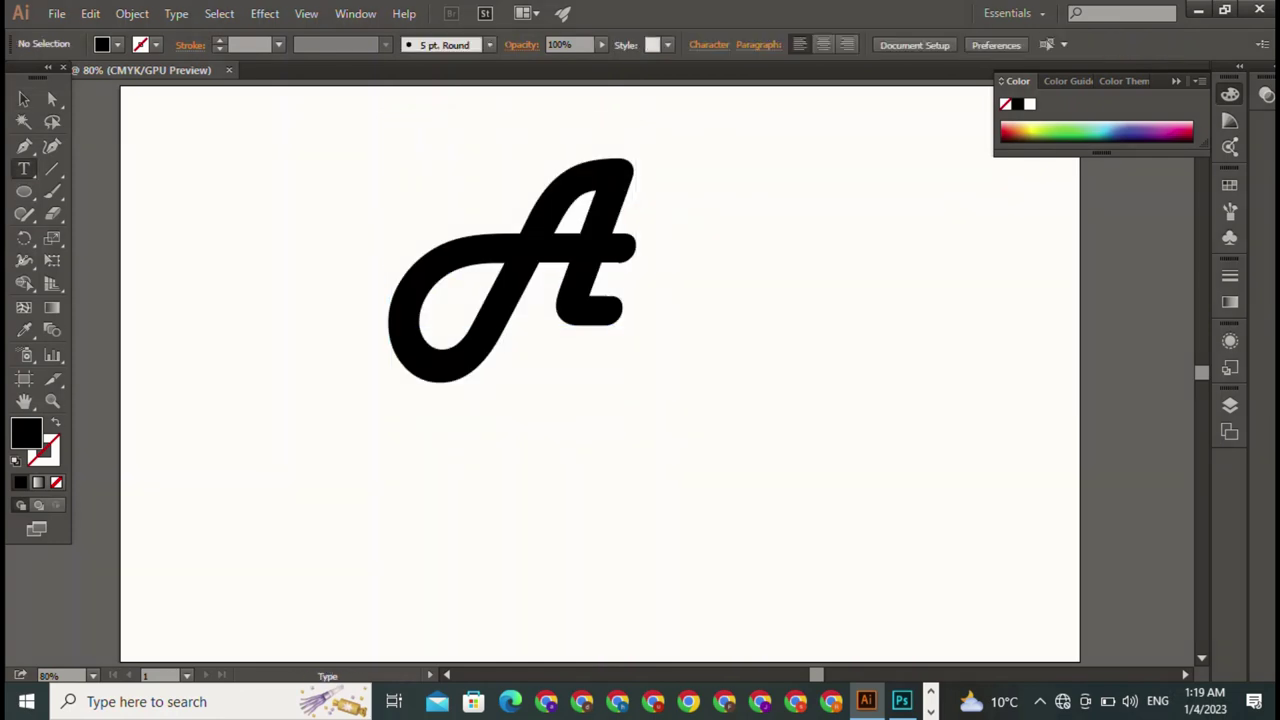
left_click(196, 142)
type("A")
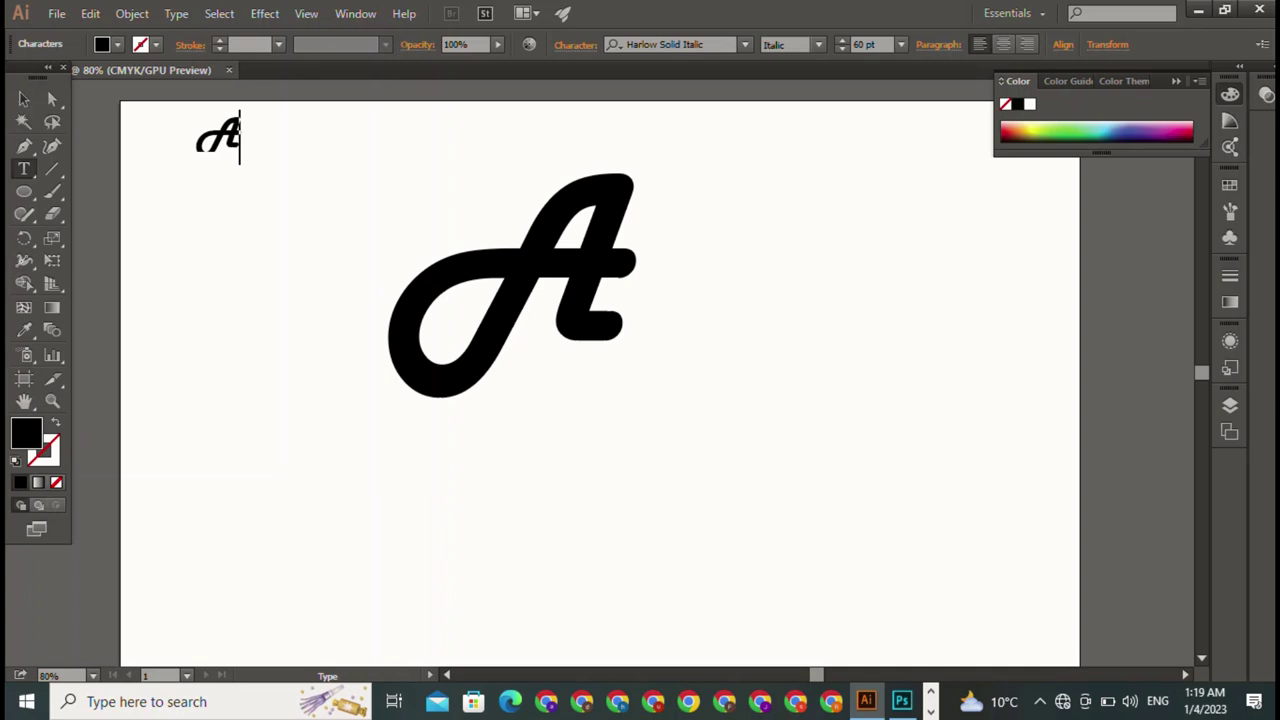
key("Escape")
Try Inkland and Letter Gothic Std, then settle on Matura MT Script Capitals
left_click(744, 44)
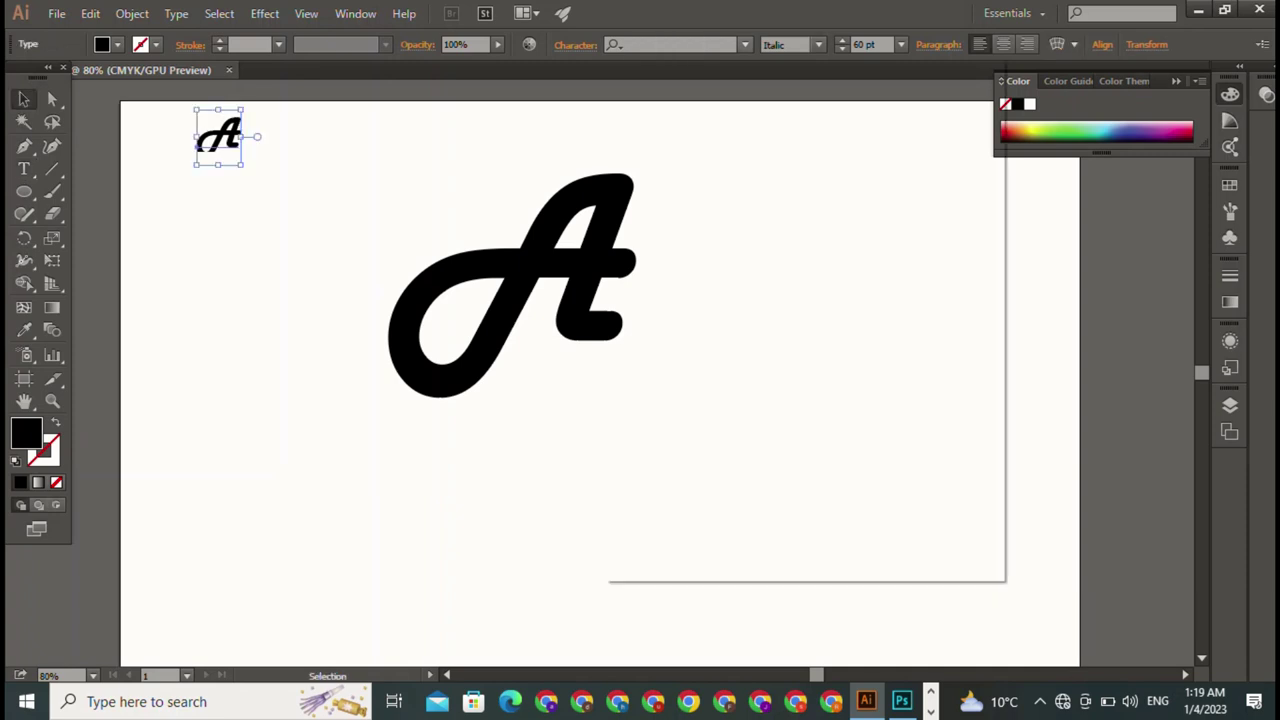
scroll(700, 374, "down", 6)
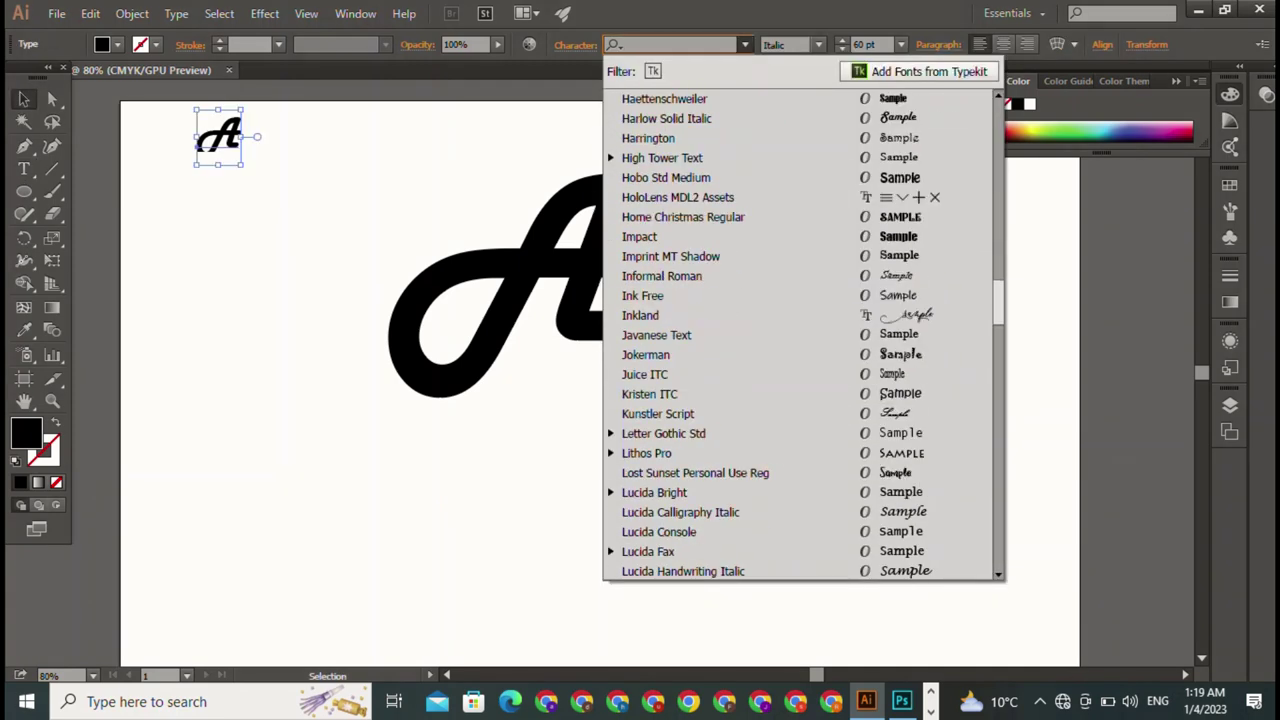
left_click(700, 374)
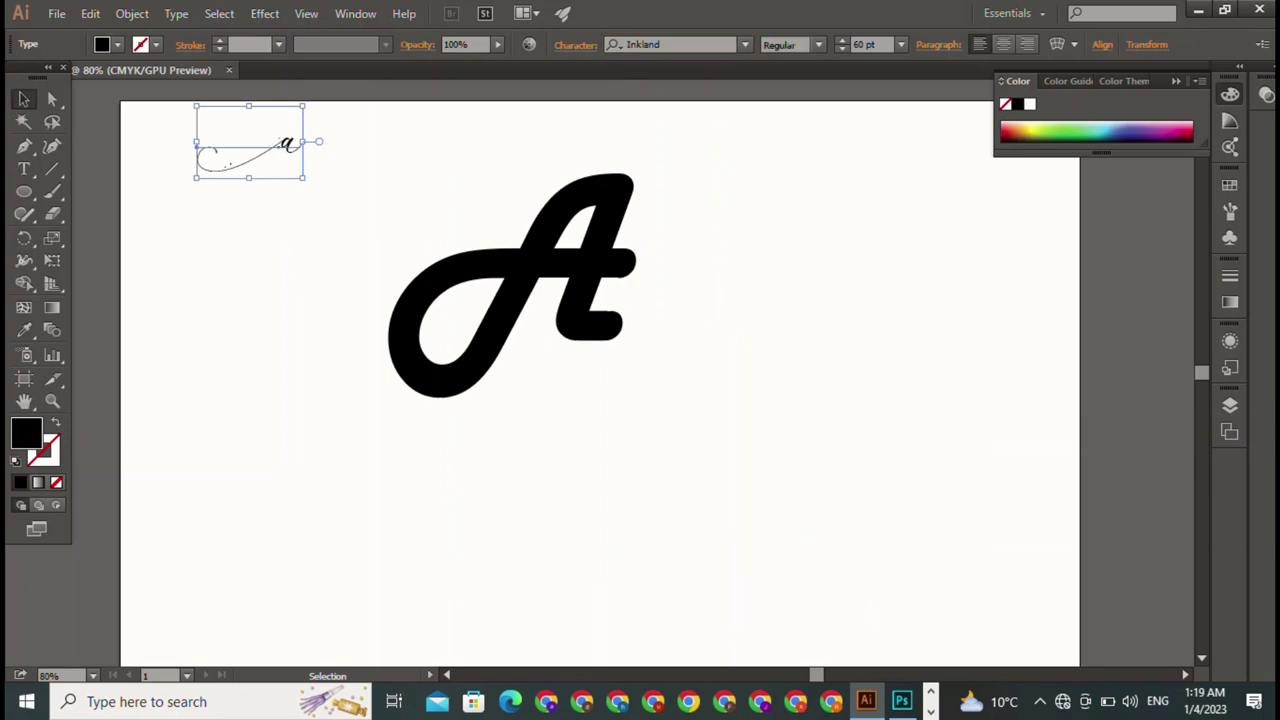
left_click(744, 44)
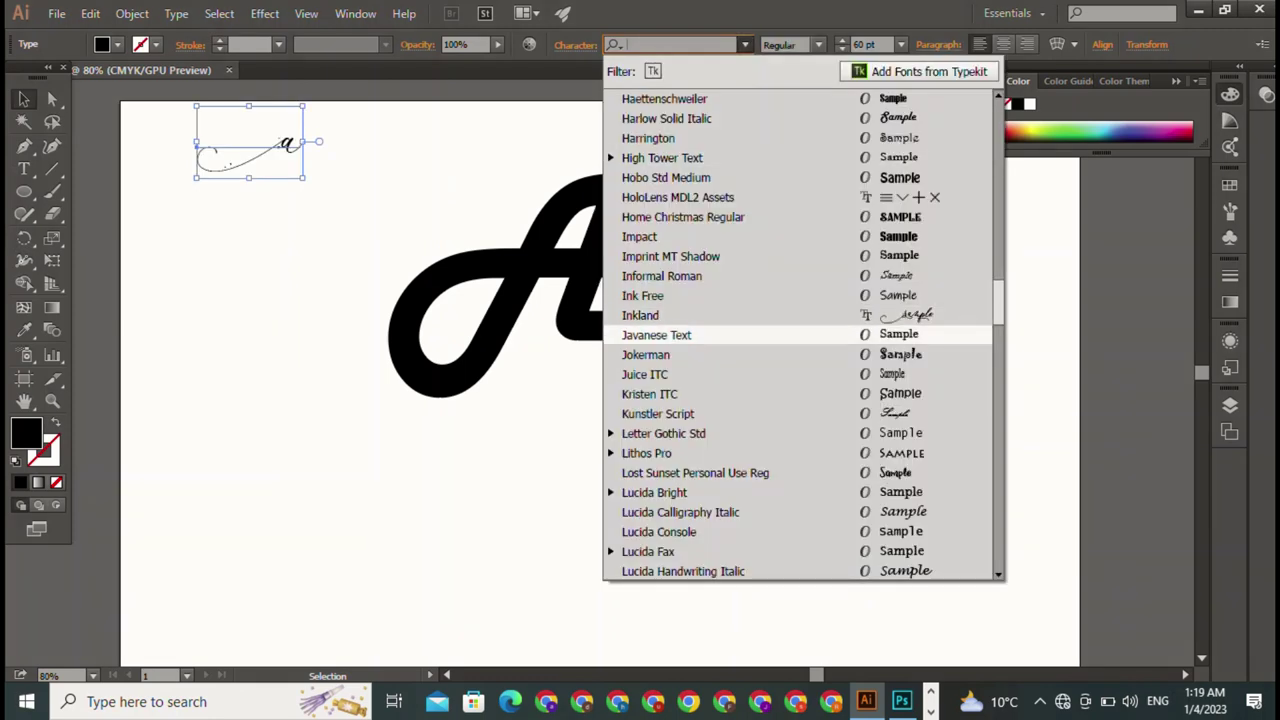
left_click(700, 434)
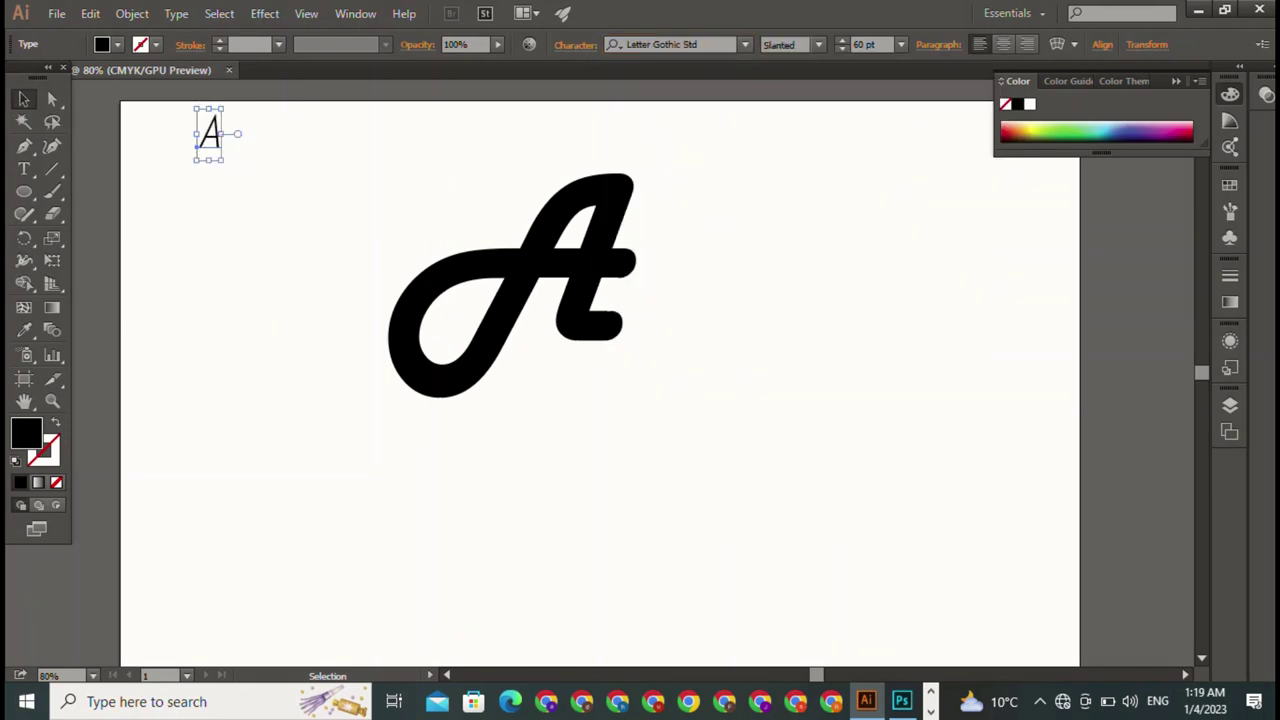
left_click(744, 44)
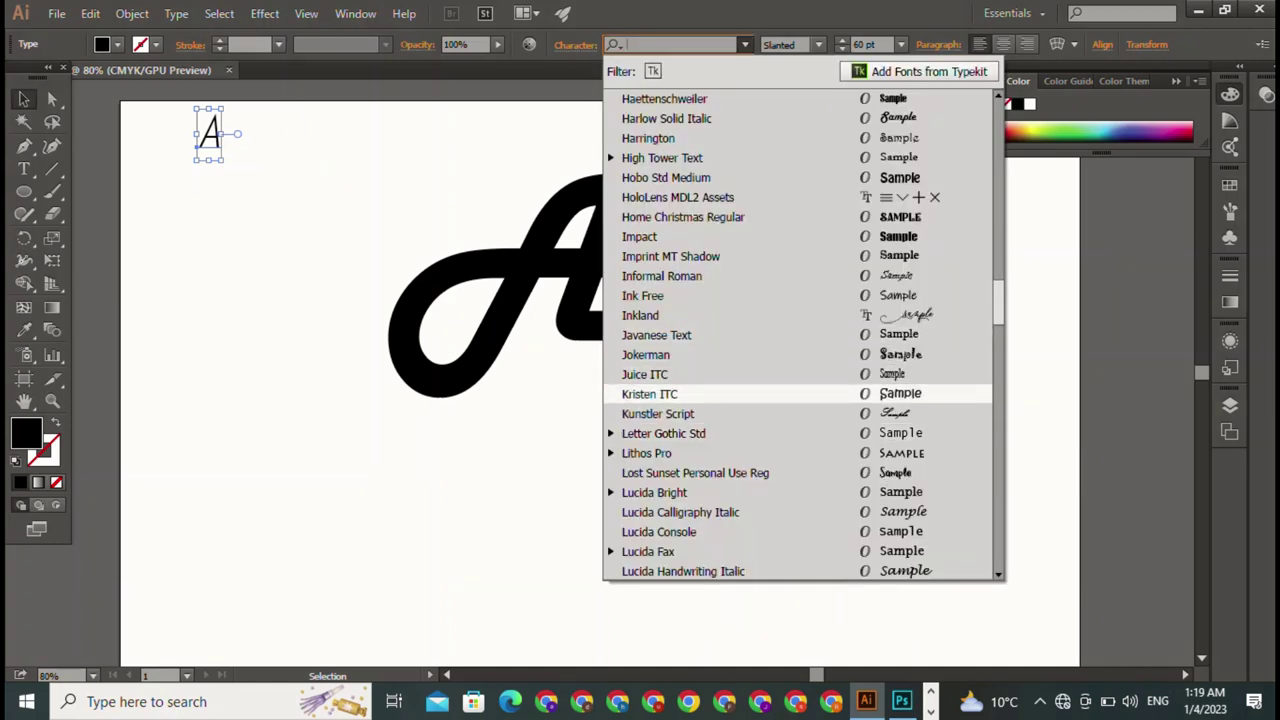
scroll(800, 334, "down", 3)
scroll(800, 334, "down", 1)
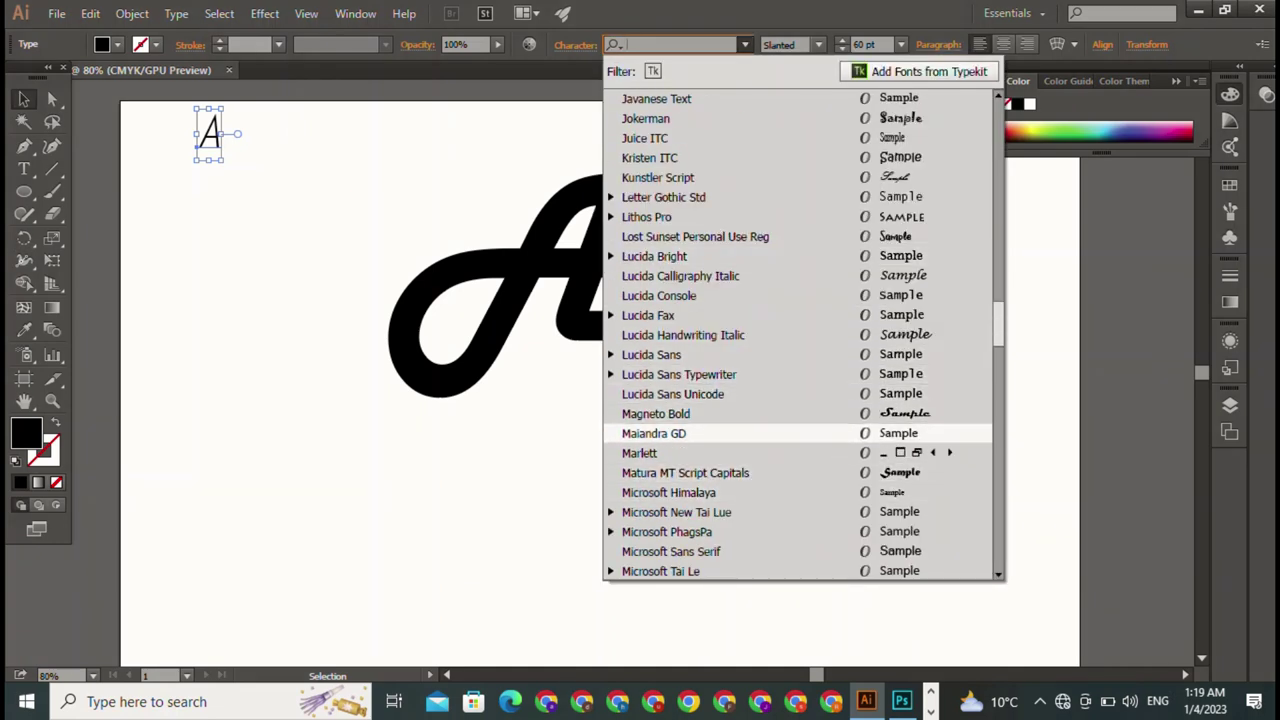
key("Escape")
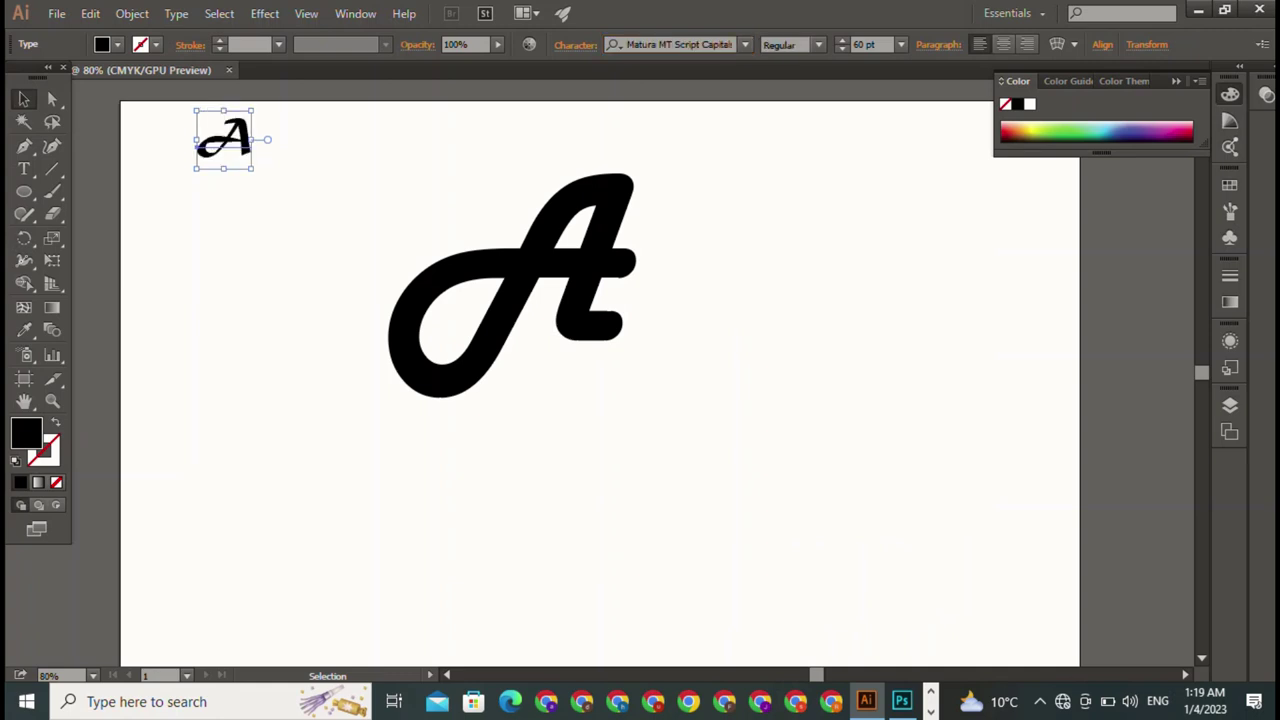
Move the small A into the lower loop of the big Harlow A
mouse_move(223, 140)
left_mouse_down()
mouse_move(452, 307)
mouse_move(449, 321)
left_mouse_up()
left_click(449, 321)
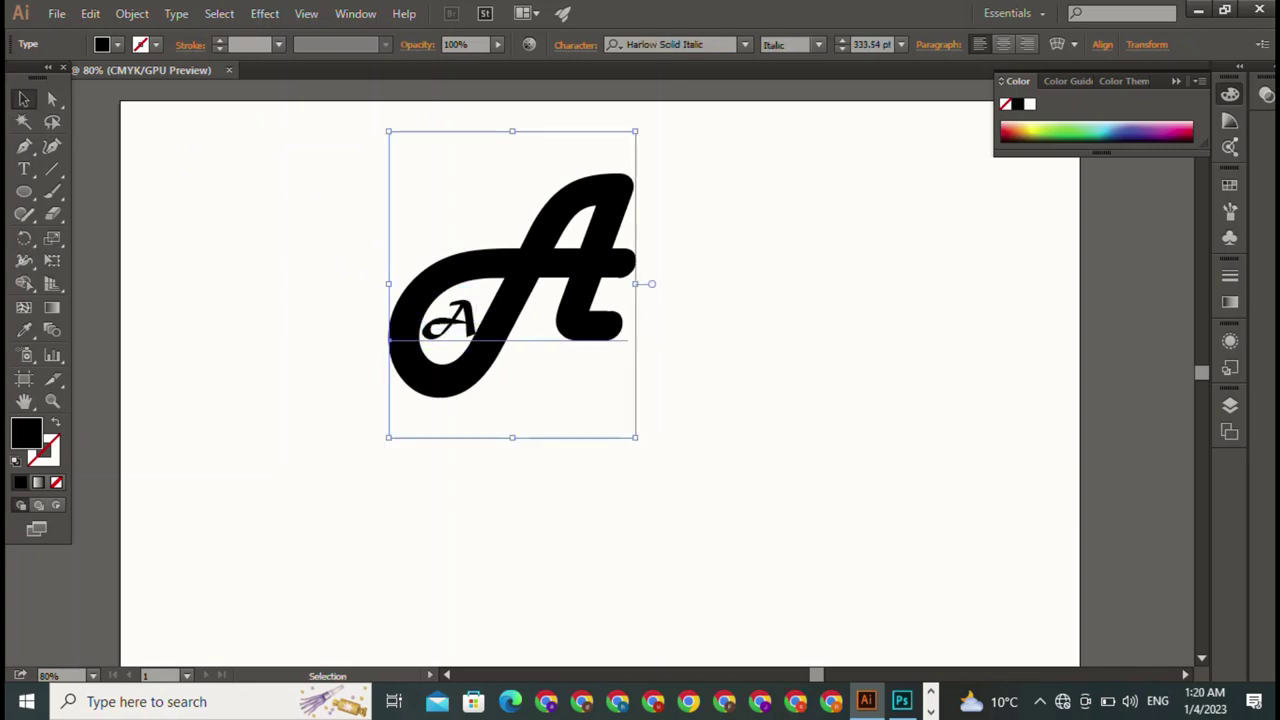
key("ctrl+shift+a")
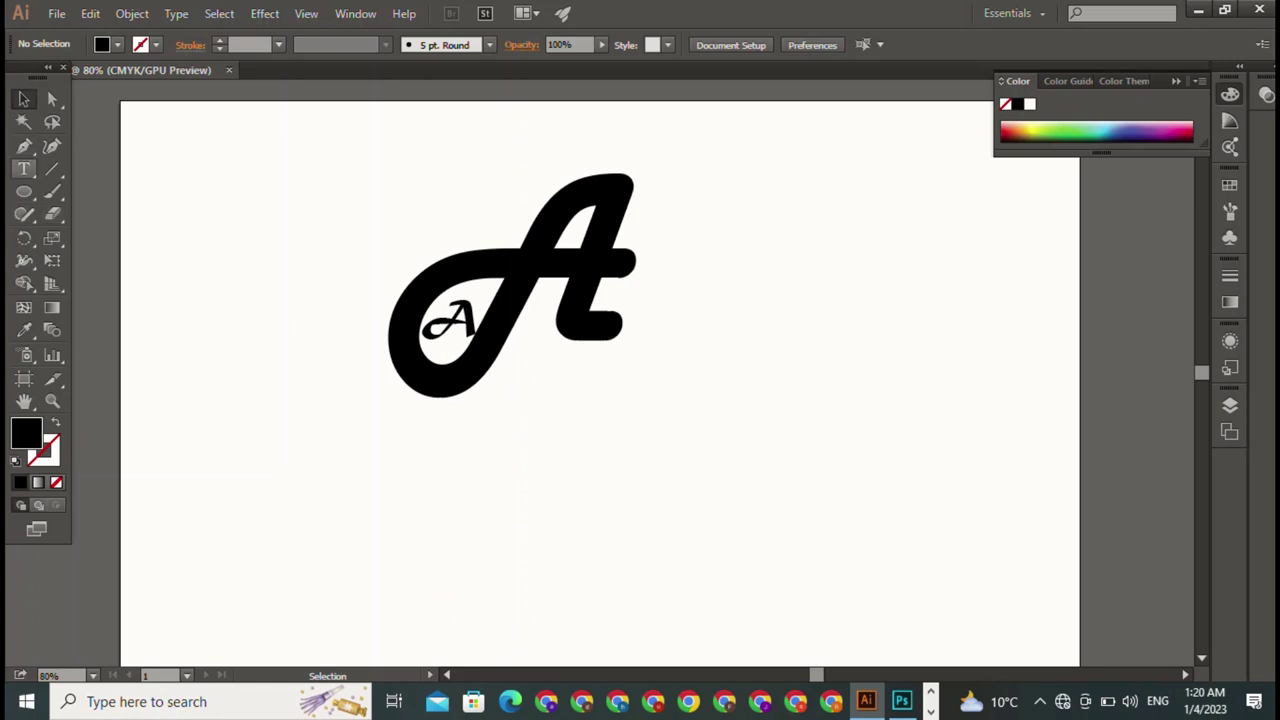
Draw a black square to the right of the letter A
left_click_drag(24, 191, 80, 191)
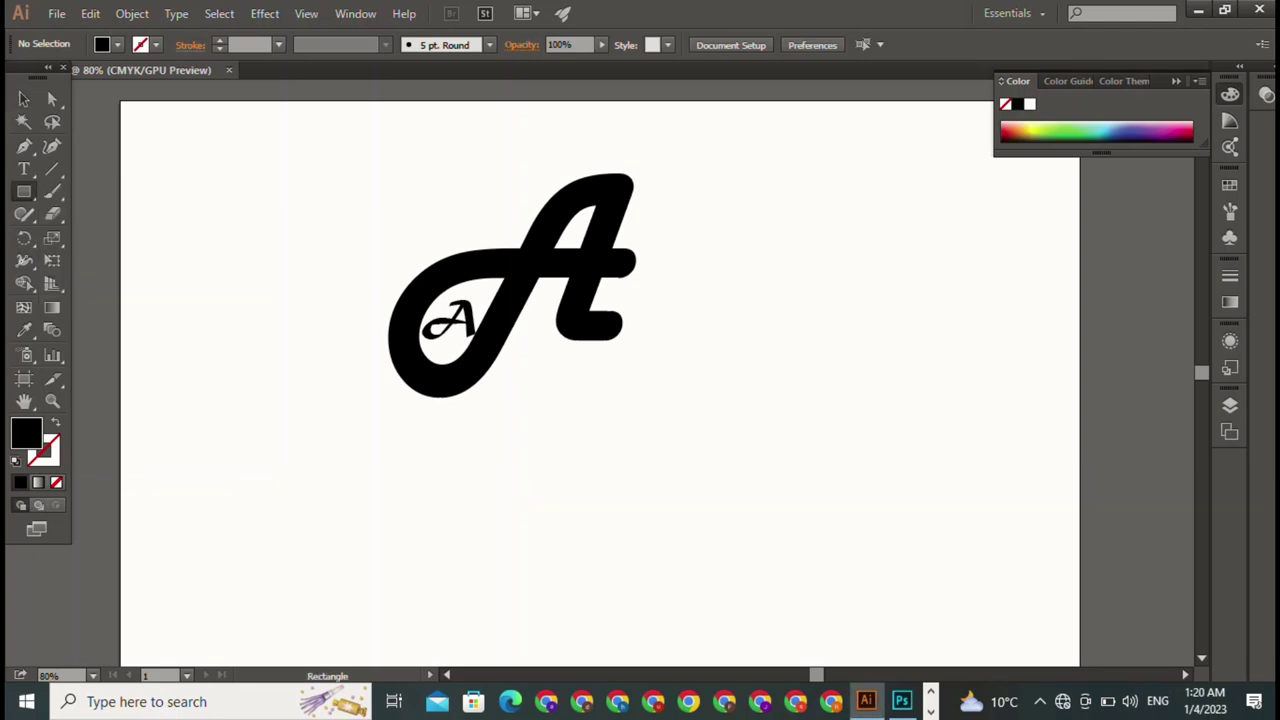
left_click_drag(766, 253, 965, 451)
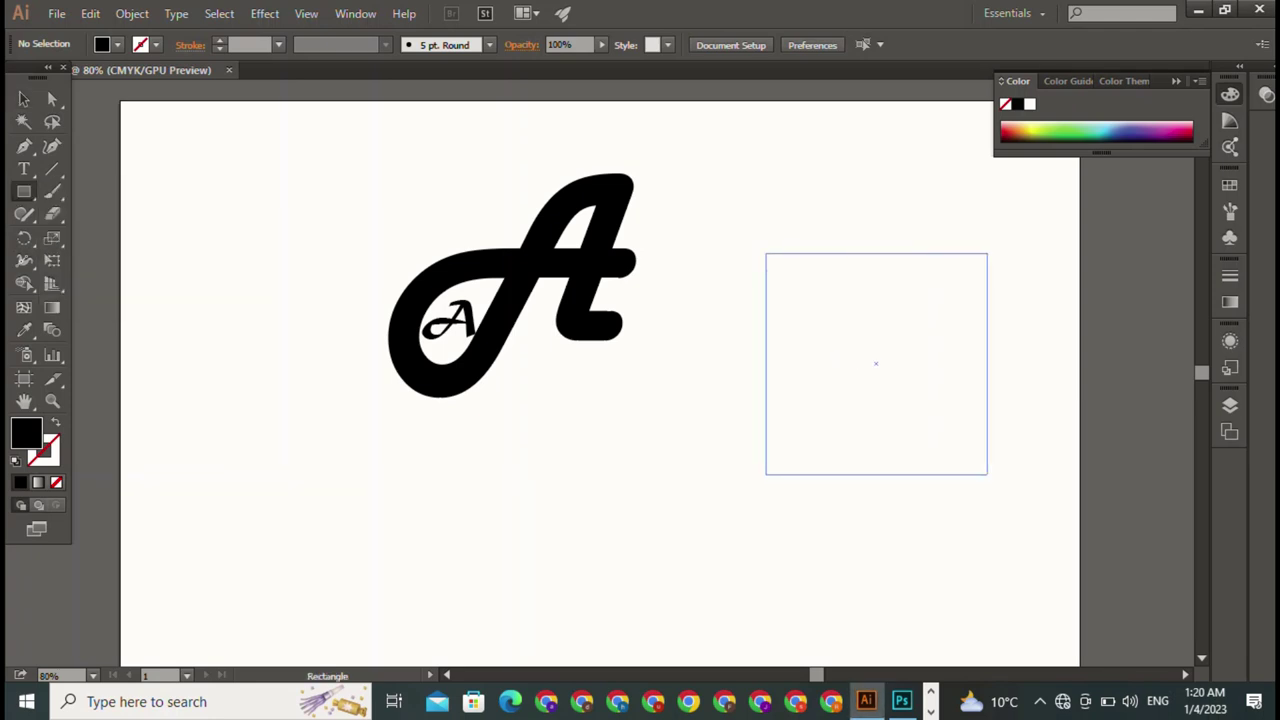
left_click_drag(965, 451, 921, 408)
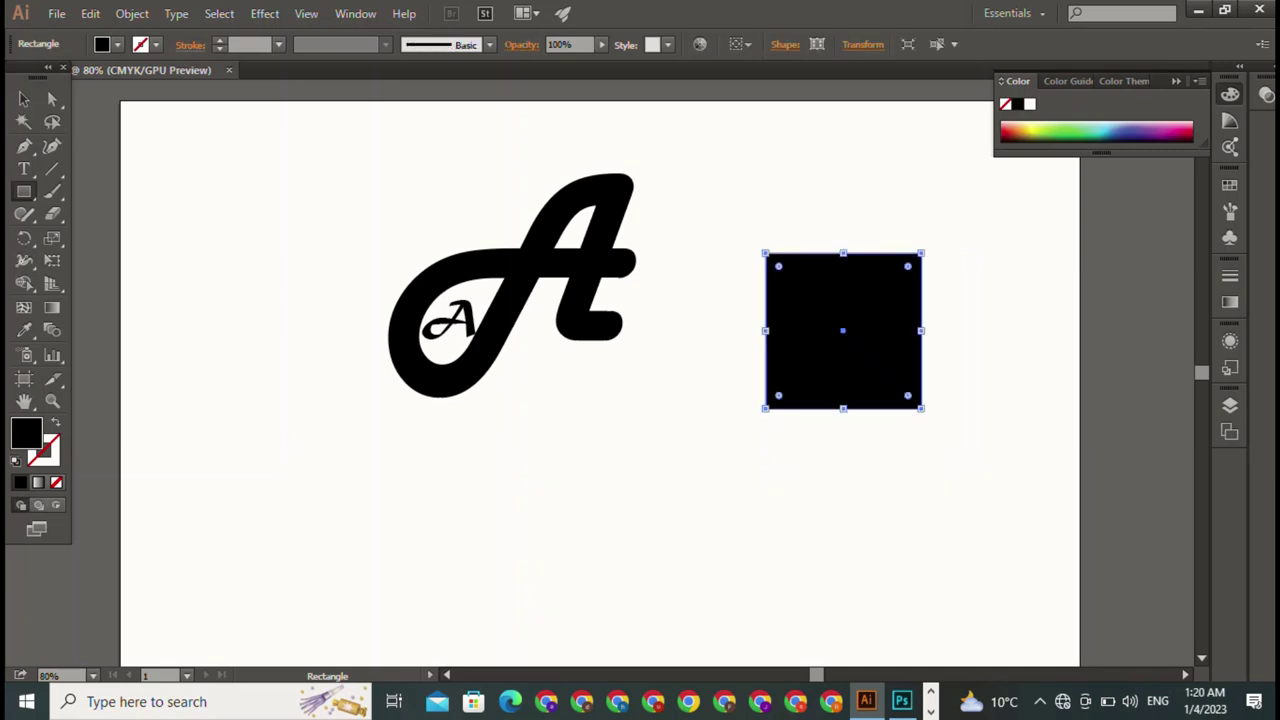
left_click(24, 99)
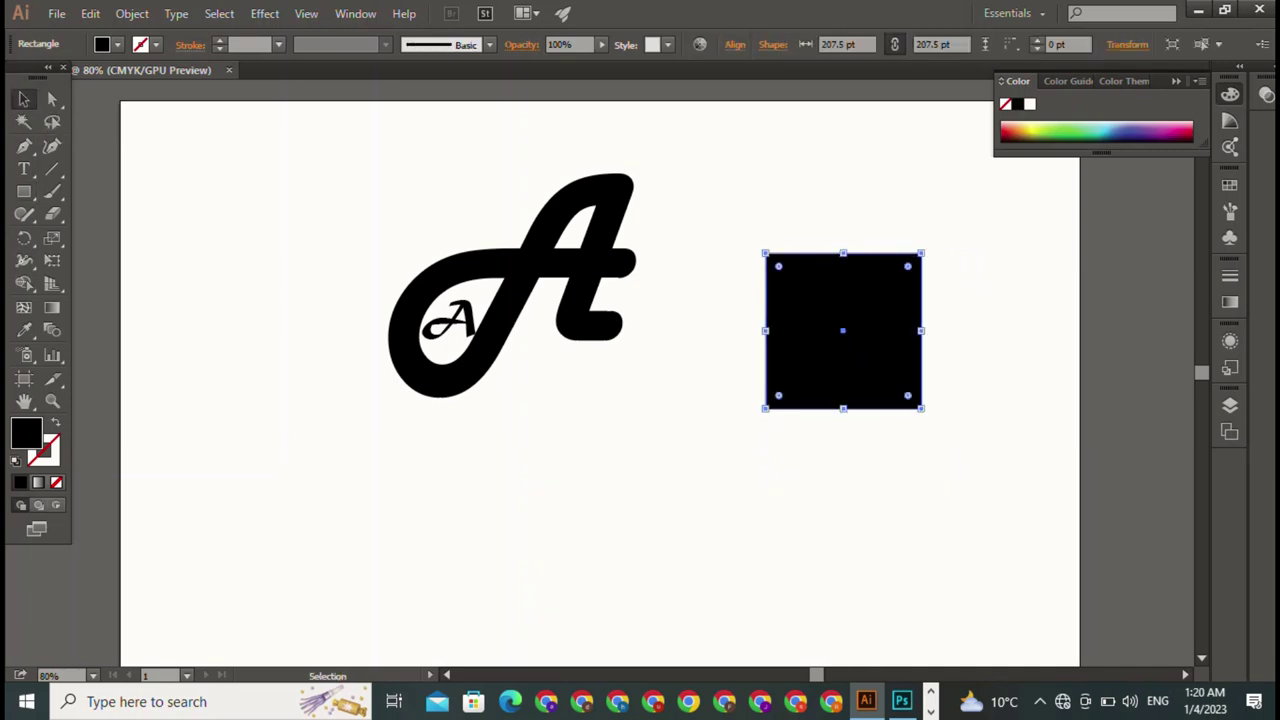
Round the square's bottom-right corner to 207.5 pt, forming a quarter-circle
left_click(52, 99)
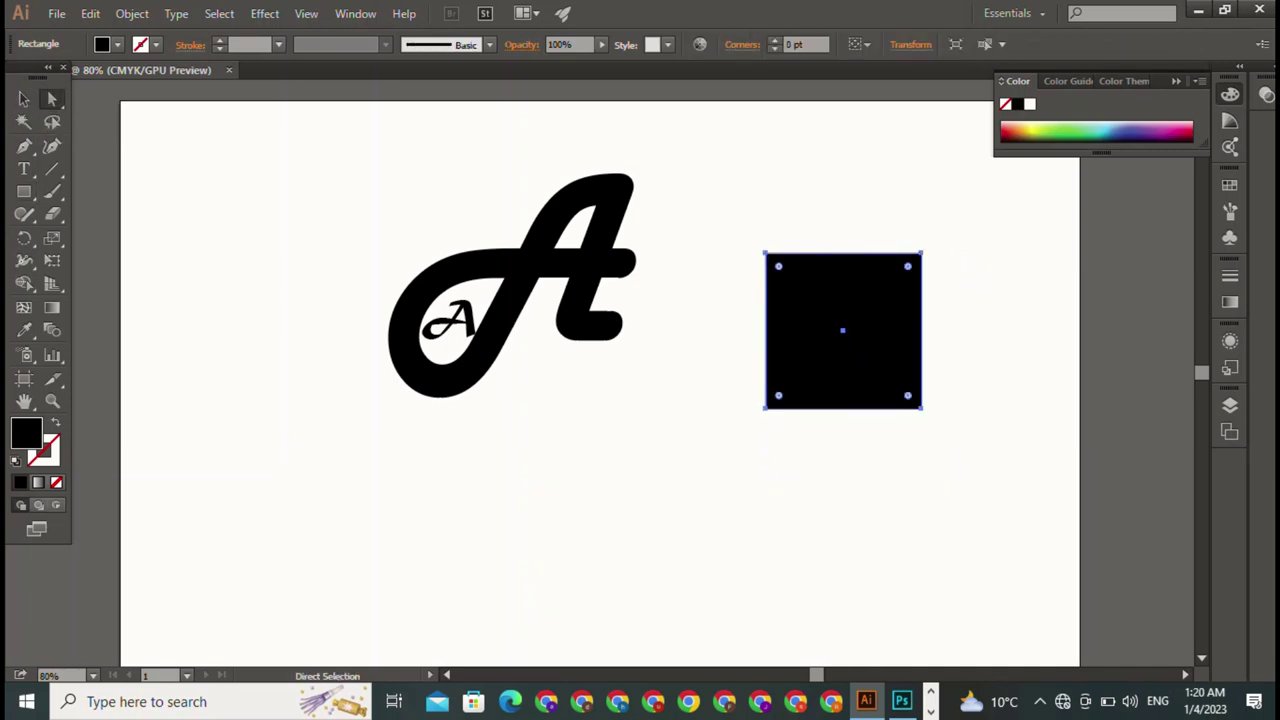
left_click(921, 408)
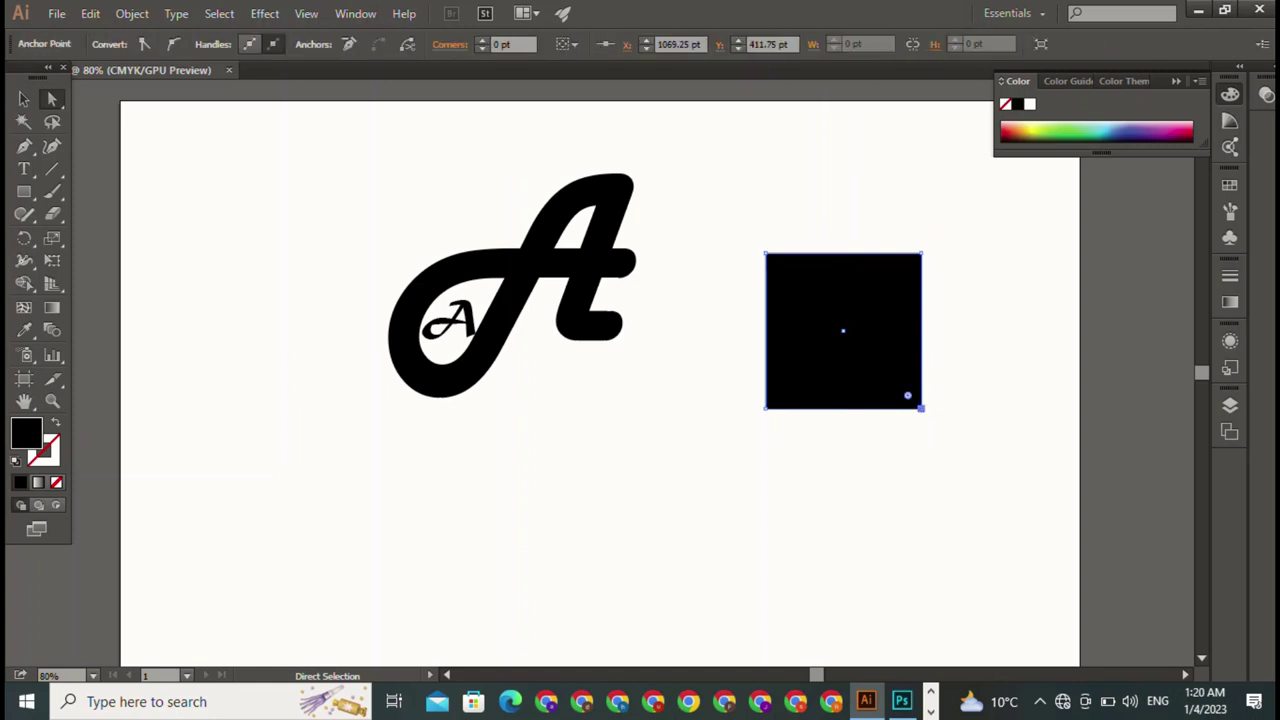
left_click_drag(907, 396, 830, 320)
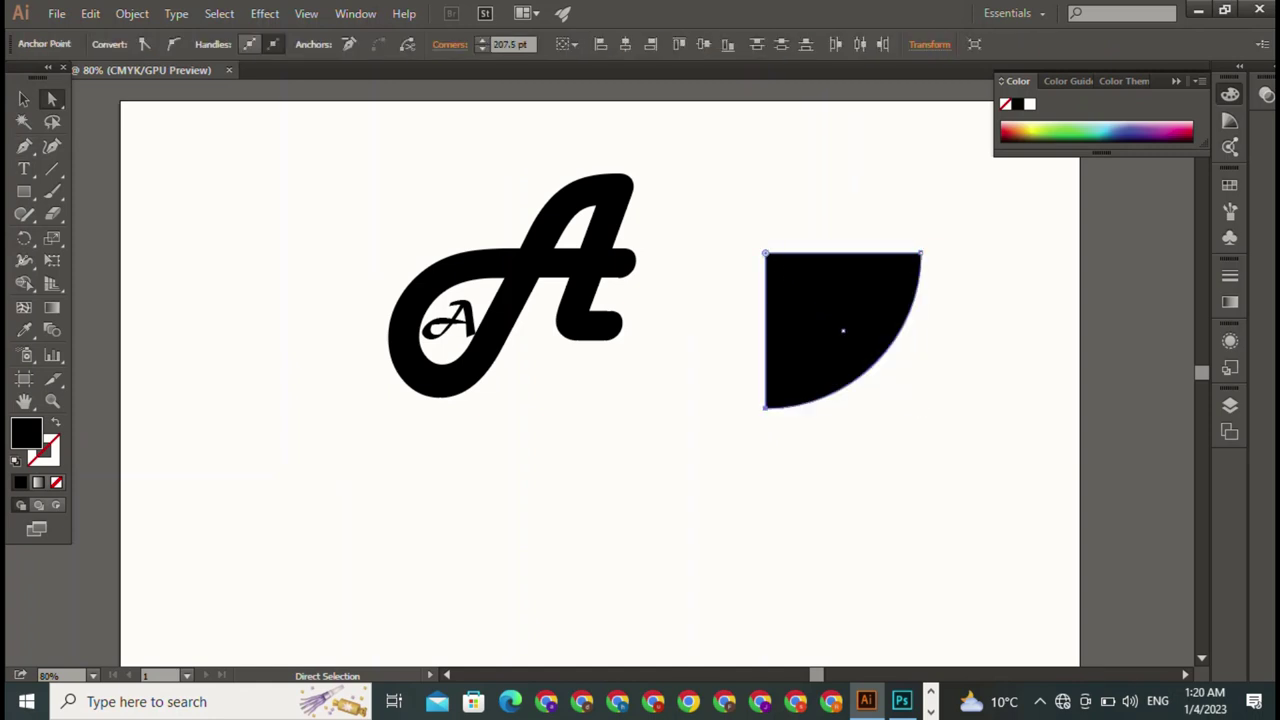
left_click(24, 99)
left_click(590, 220)
left_click(843, 330)
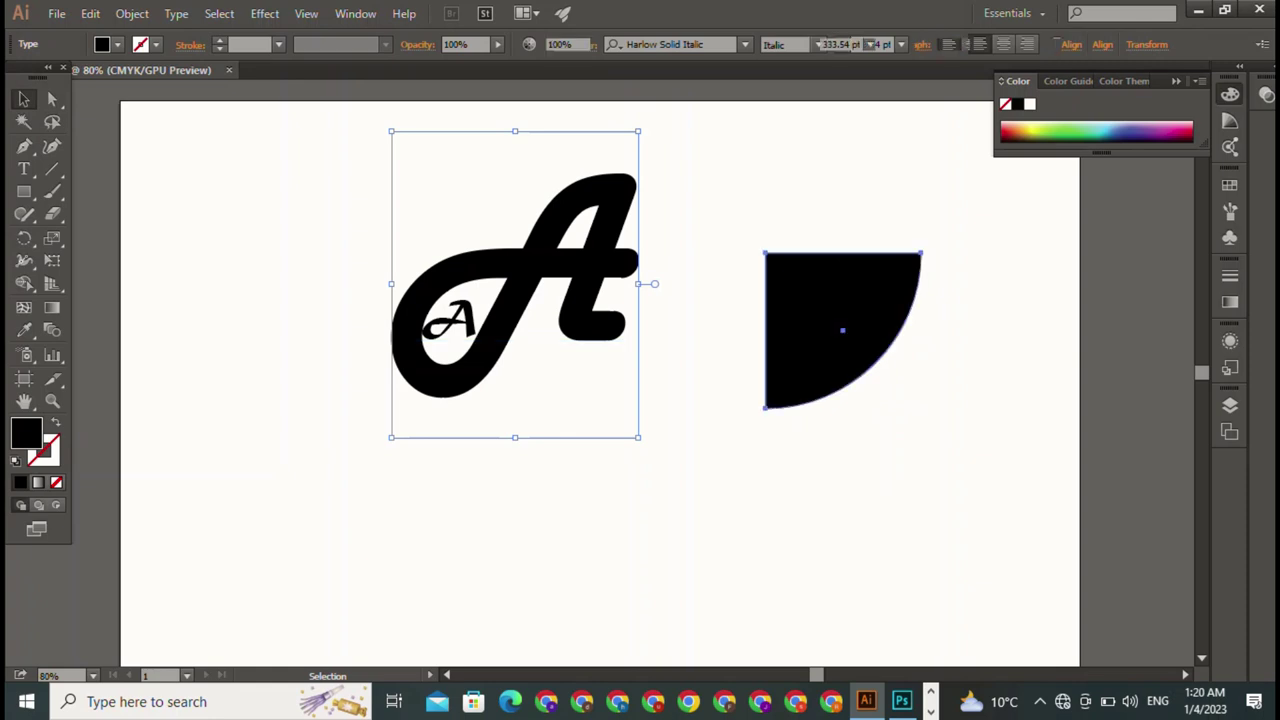
Duplicate the quarter-circle, reflect the copy horizontally, and place it below the original
left_click_drag(843, 330, 756, 488)
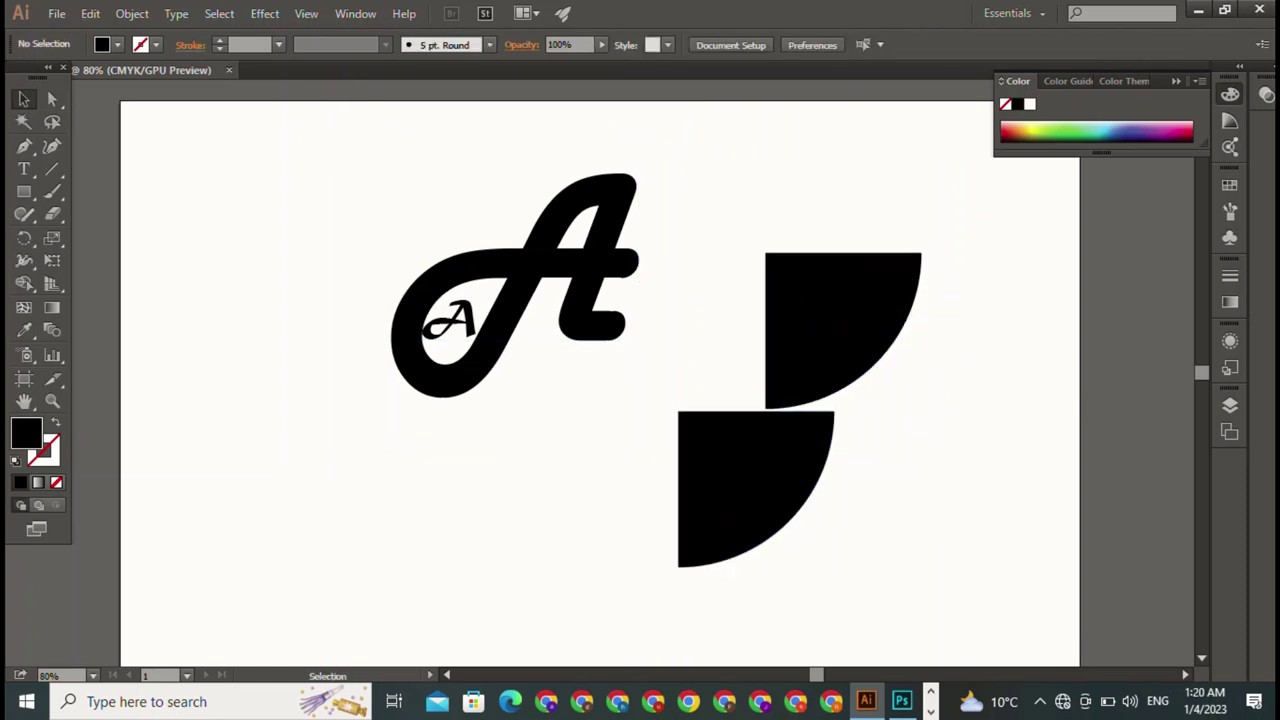
right_click(782, 462)
mouse_move(839, 365)
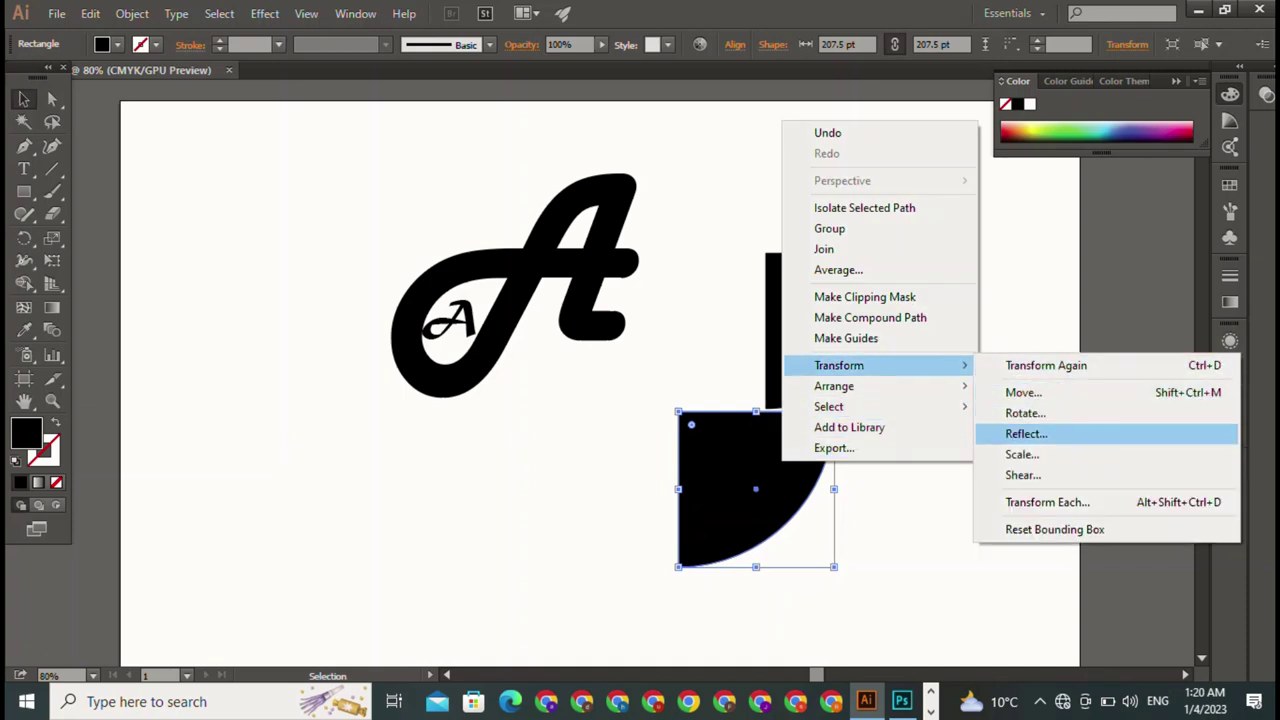
left_click(1026, 433)
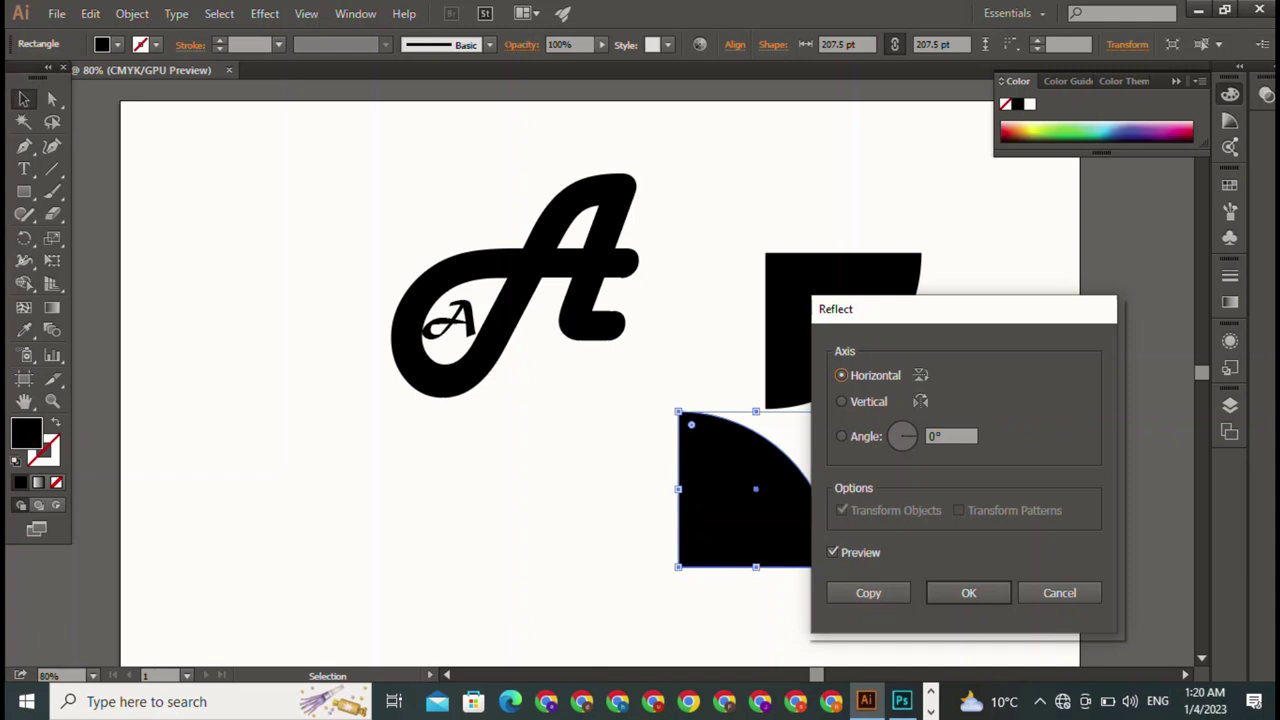
left_click(968, 593)
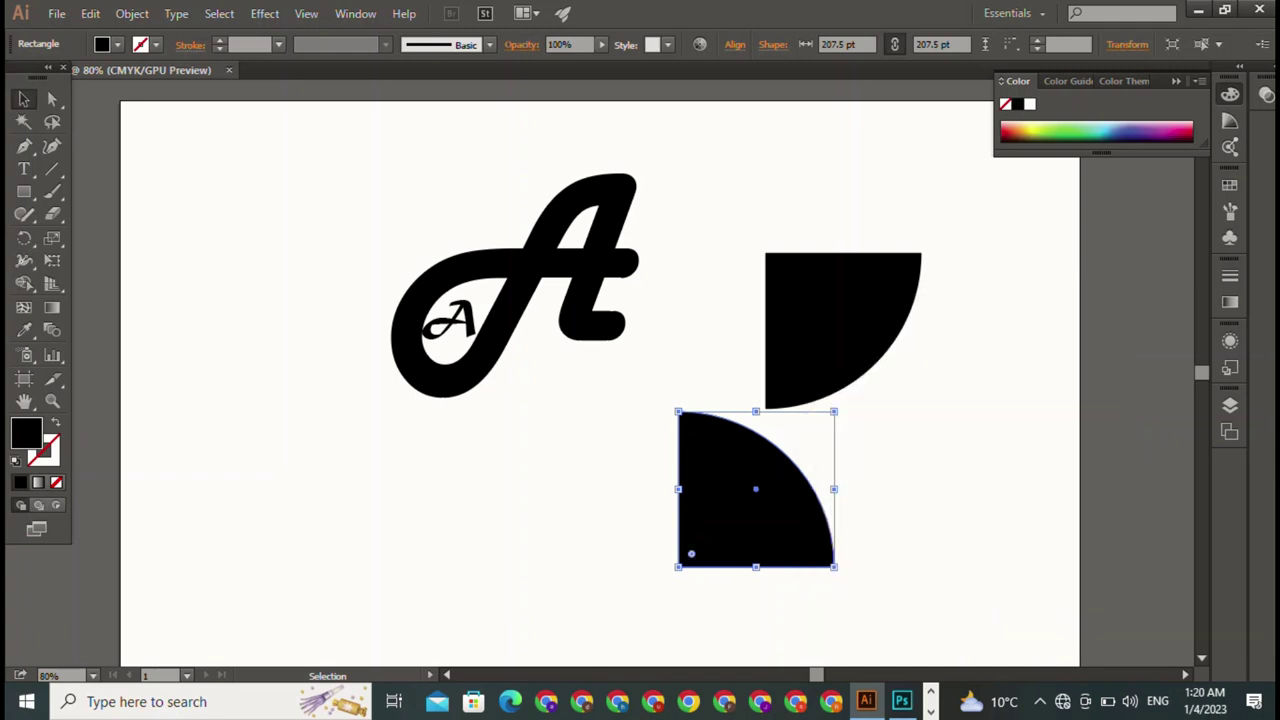
left_click_drag(756, 489, 845, 444)
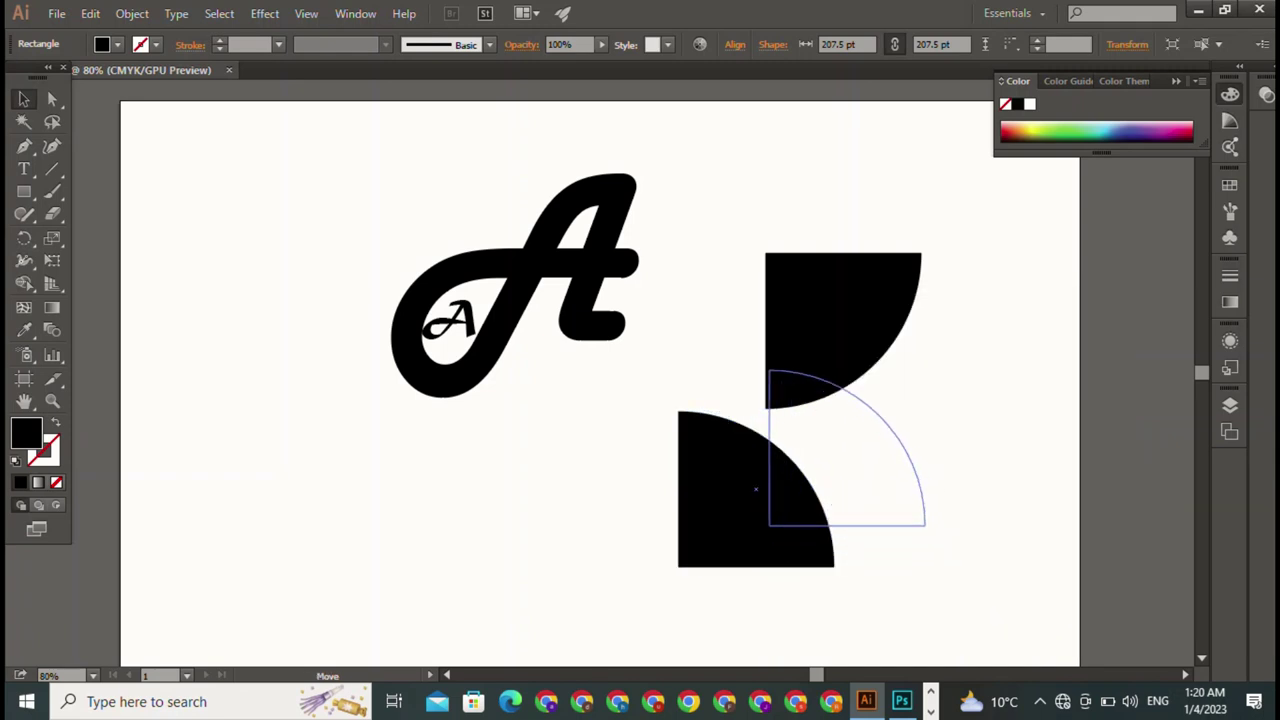
key("ctrl+shift+a")
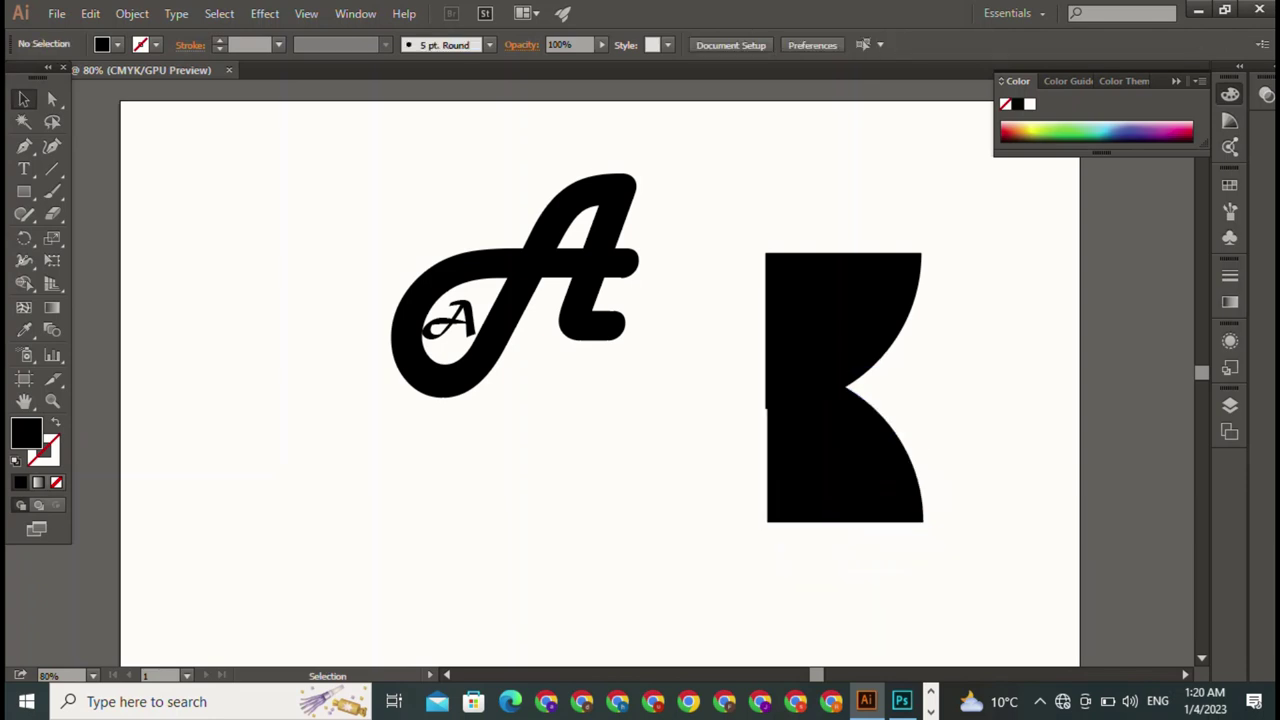
Nudge the lower quarter-circle up with the arrow keys until it meets the upper one
left_click(830, 470)
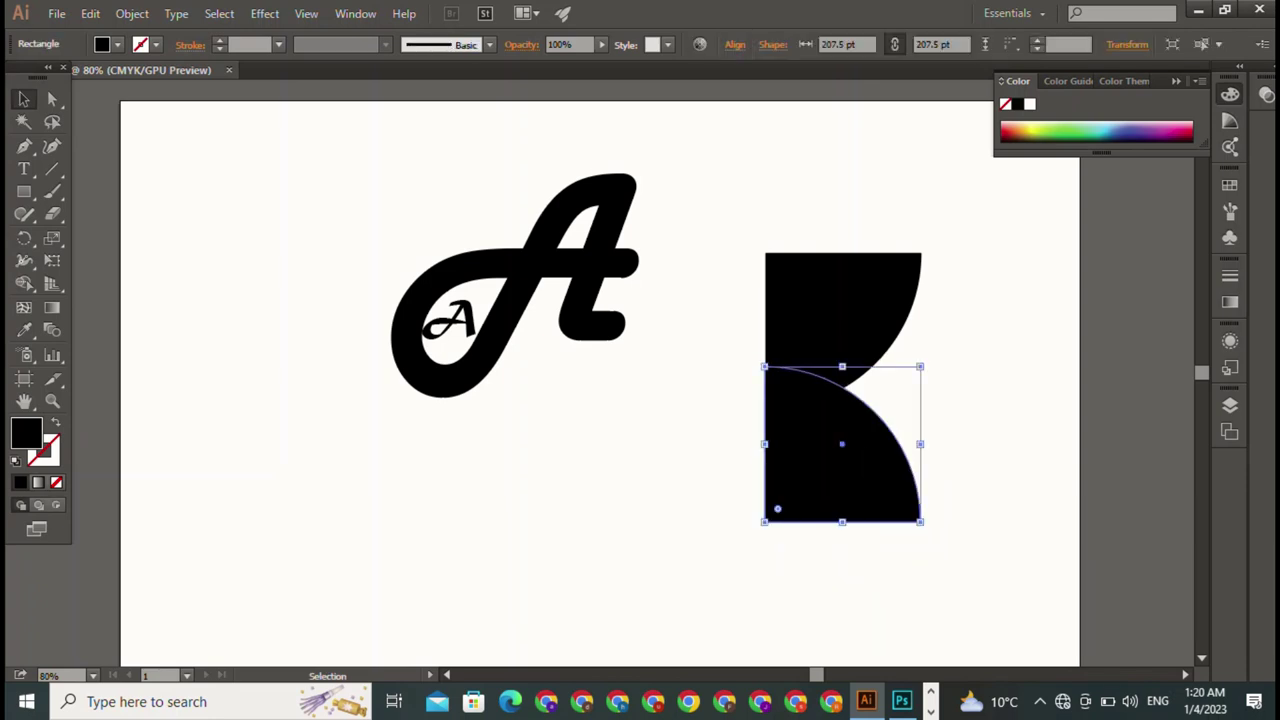
key("ctrl+shift+a")
left_click(830, 470)
key("ctrl+shift+a")
left_click(830, 470)
key("ctrl+shift+a")
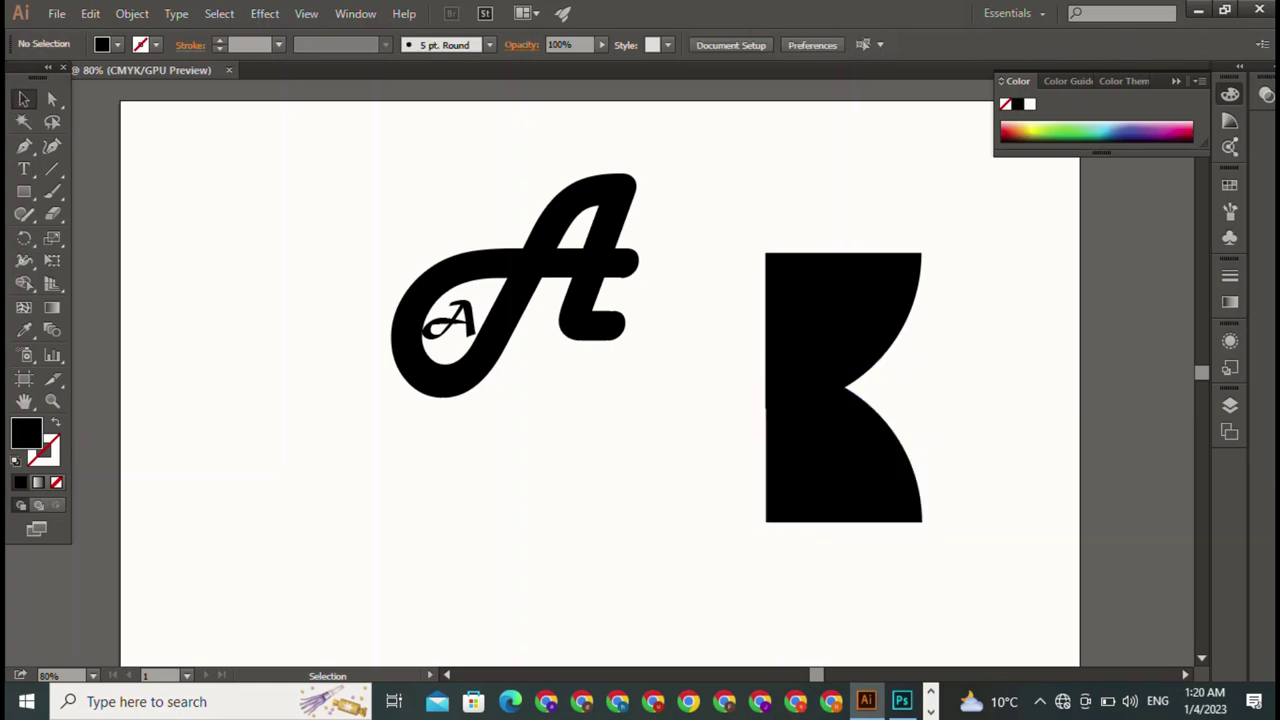
left_click(830, 470)
key("Up")
key("Up")
key("Up")
key("Up")
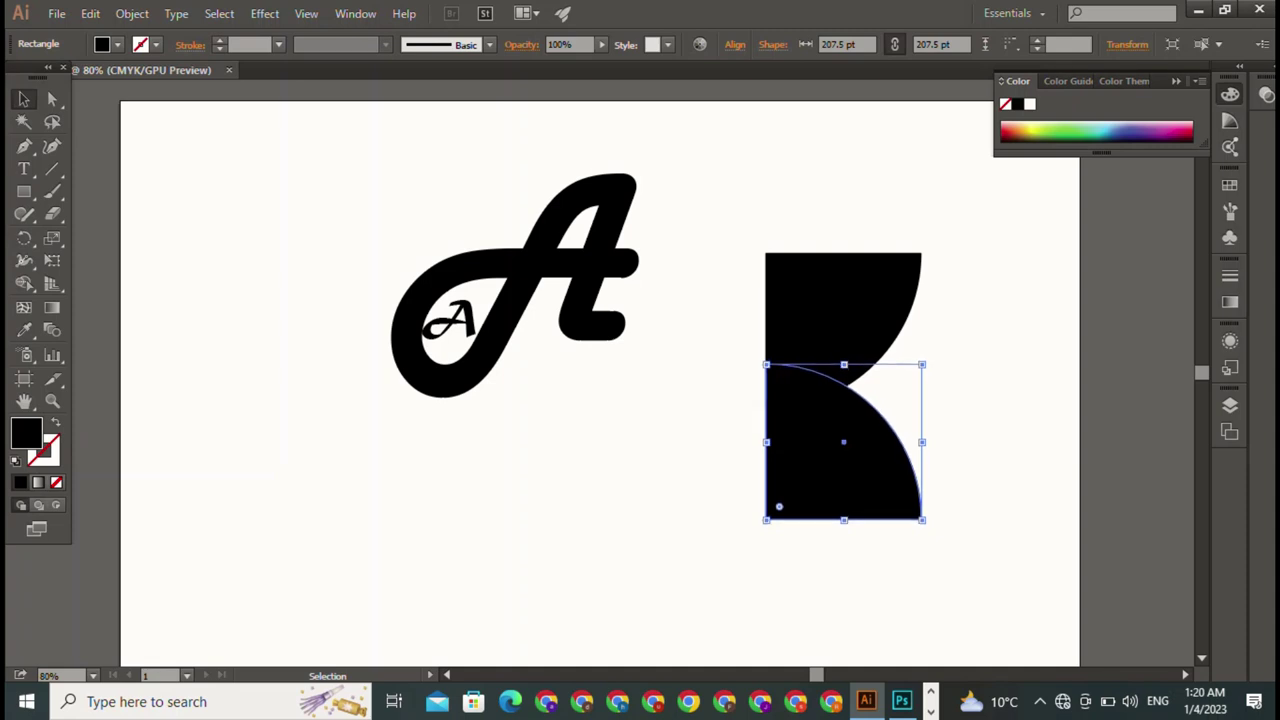
key("Up")
key("Up")
key("Up")
key("ctrl+shift+a")
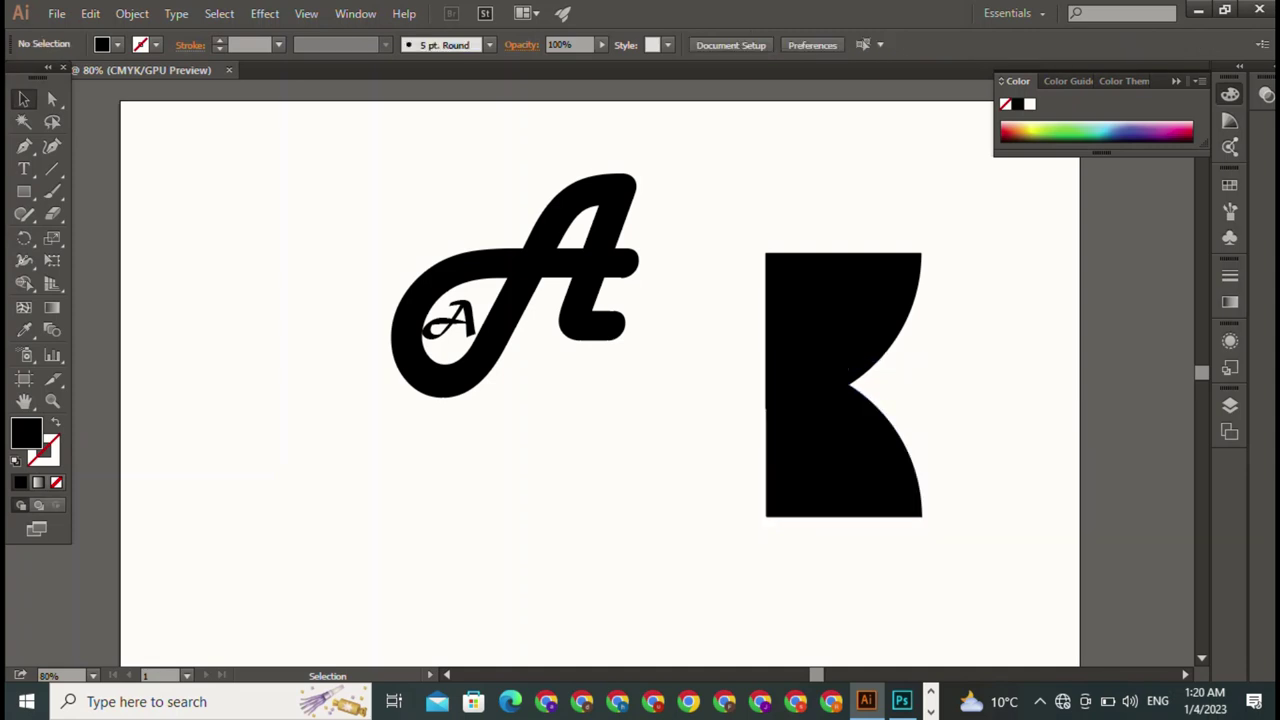
Check the alignment of the lower and upper quarter-circles
left_click(840, 450)
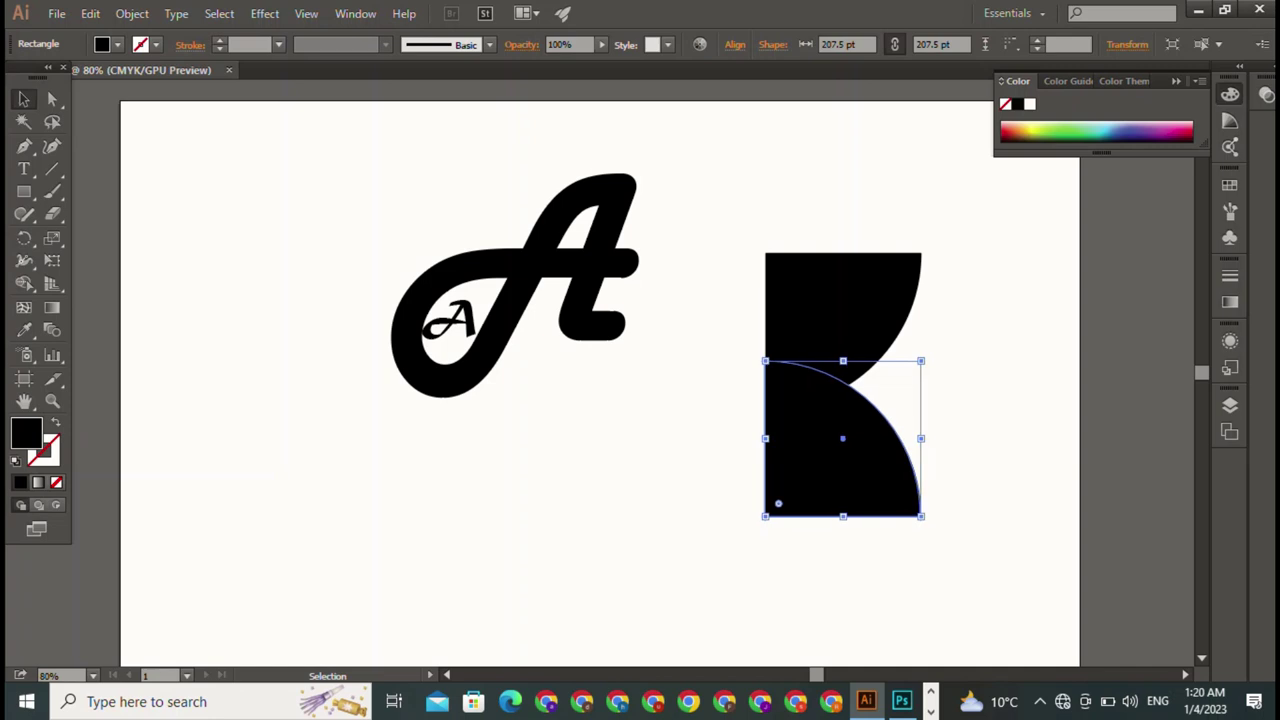
key("ctrl+shift+a")
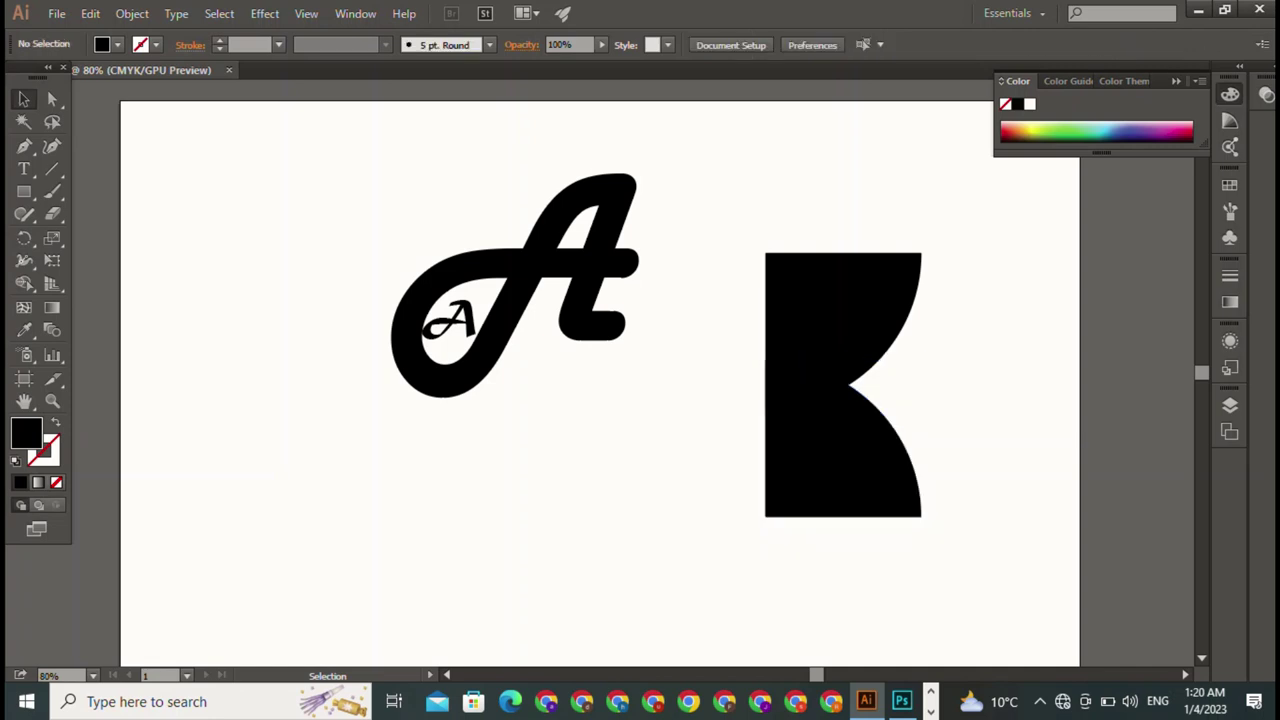
left_click(820, 300)
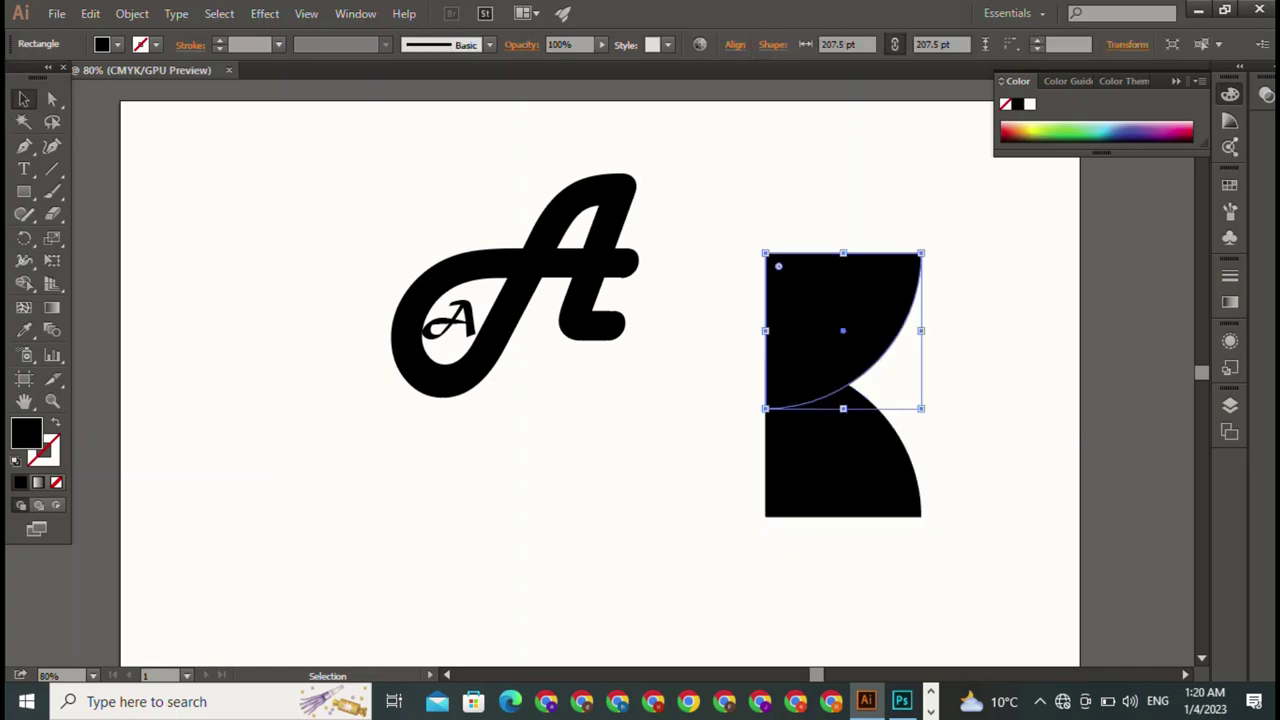
key("ctrl+shift+a")
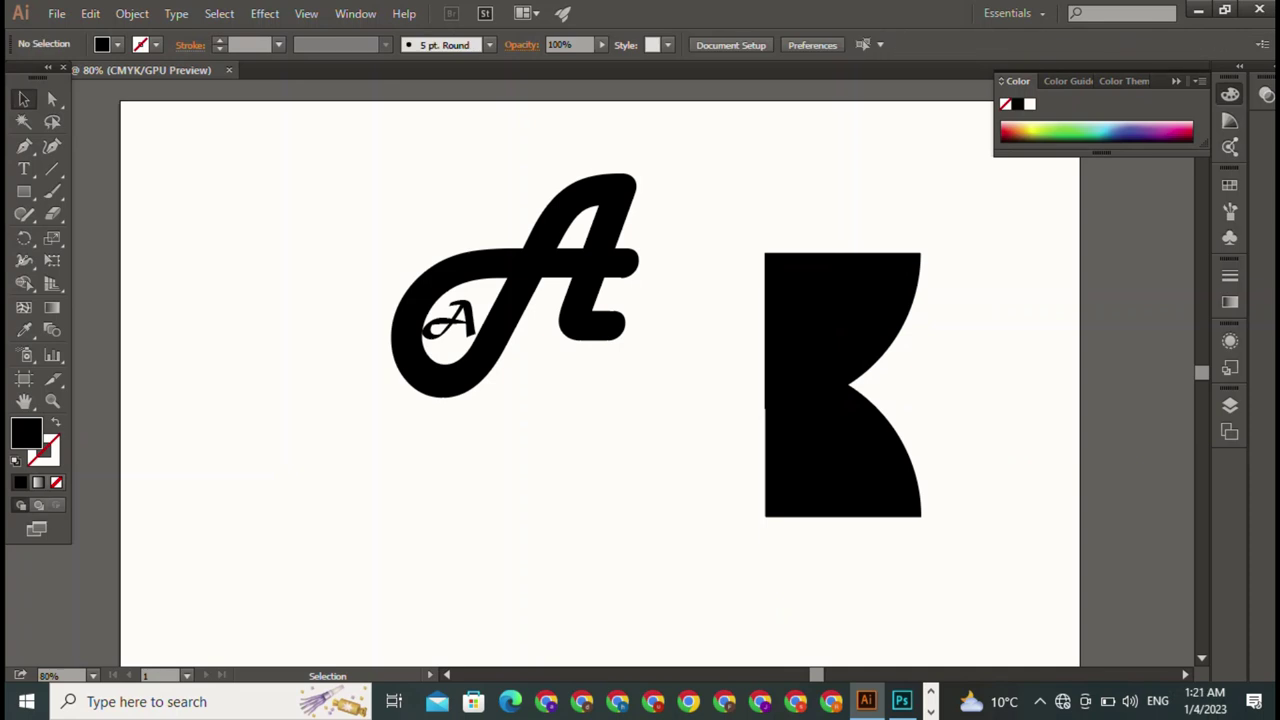
Copy both quarter-circles to the right and reflect the copy vertically, forming the star square
left_click_drag(812, 218, 894, 528)
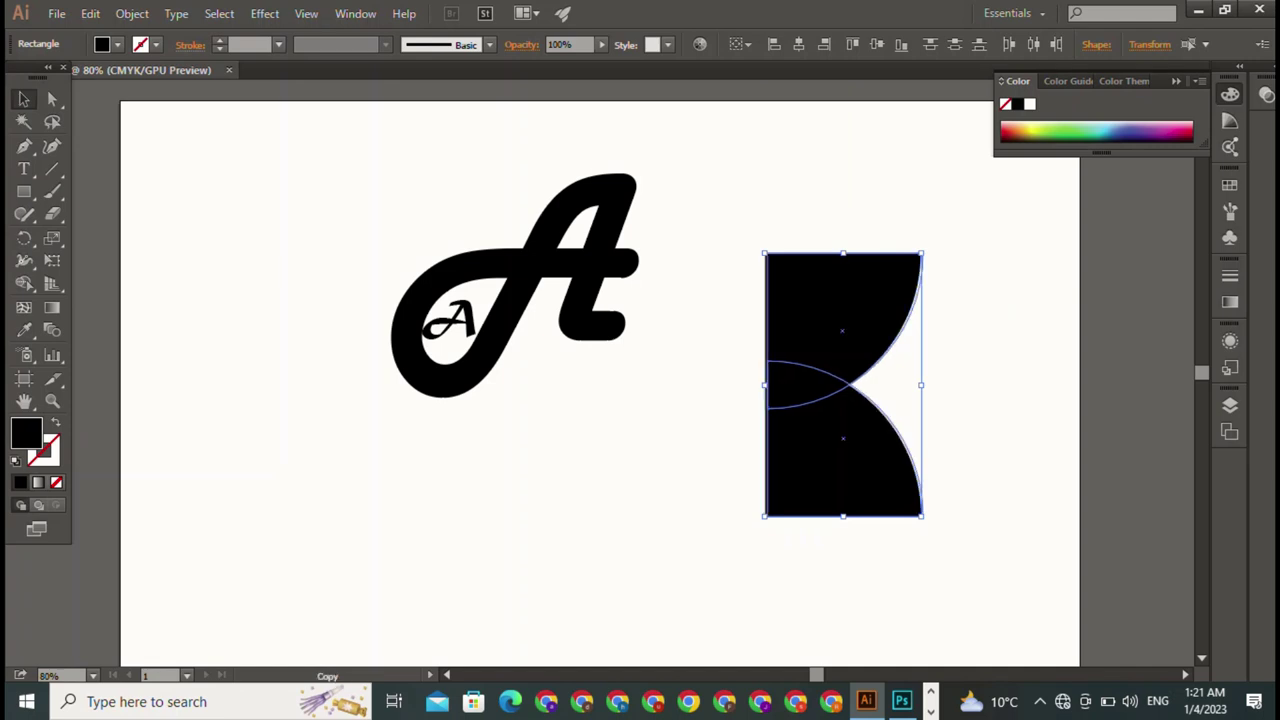
left_click_drag(843, 440, 976, 440)
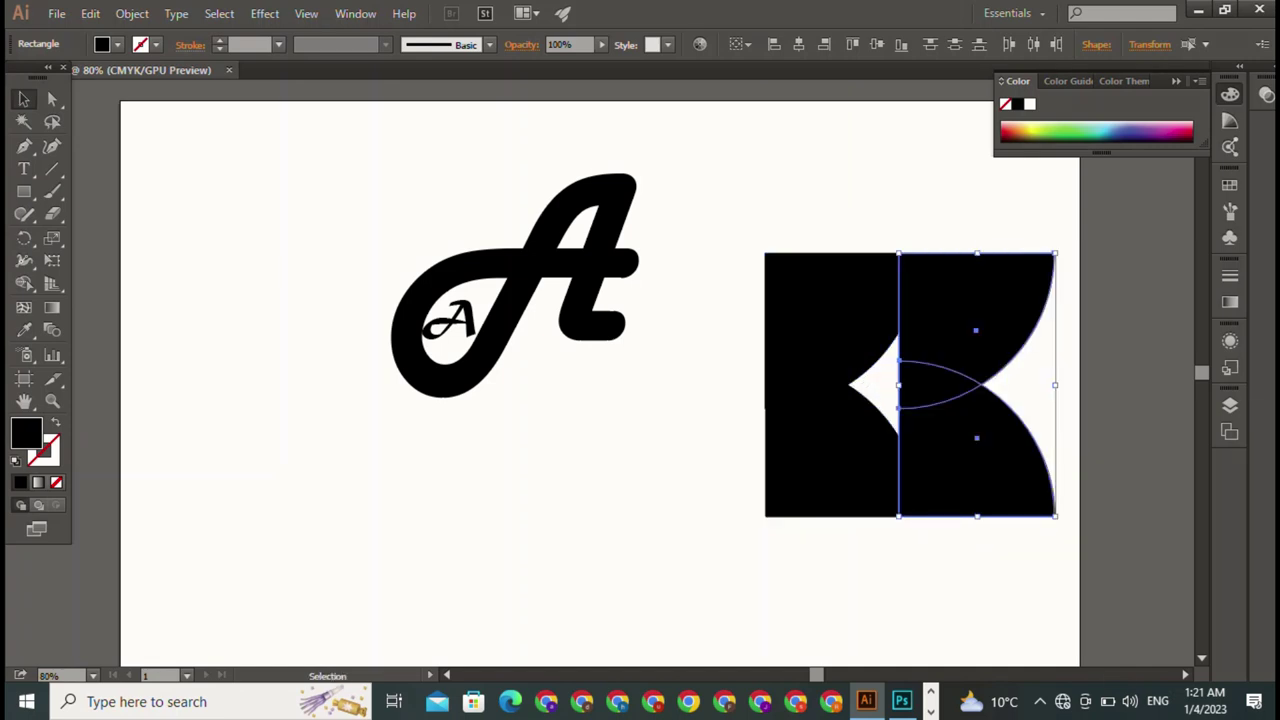
right_click(972, 440)
mouse_move(1028, 574)
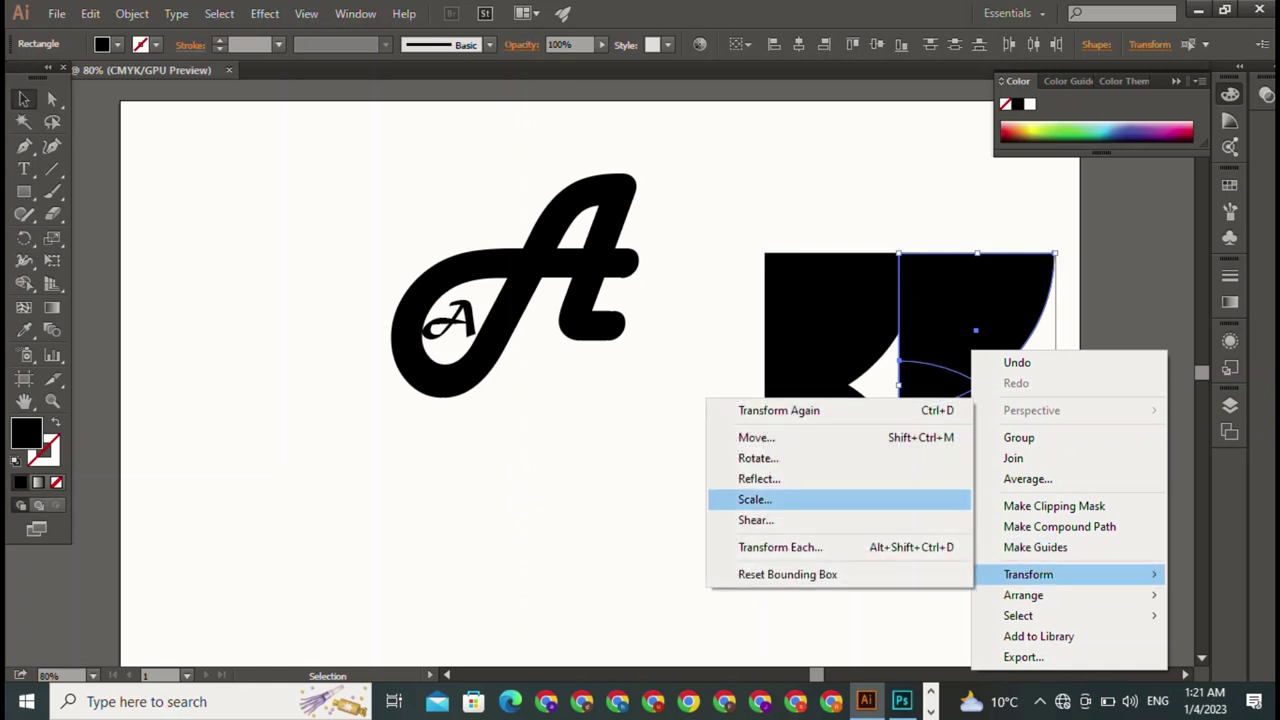
left_click(759, 478)
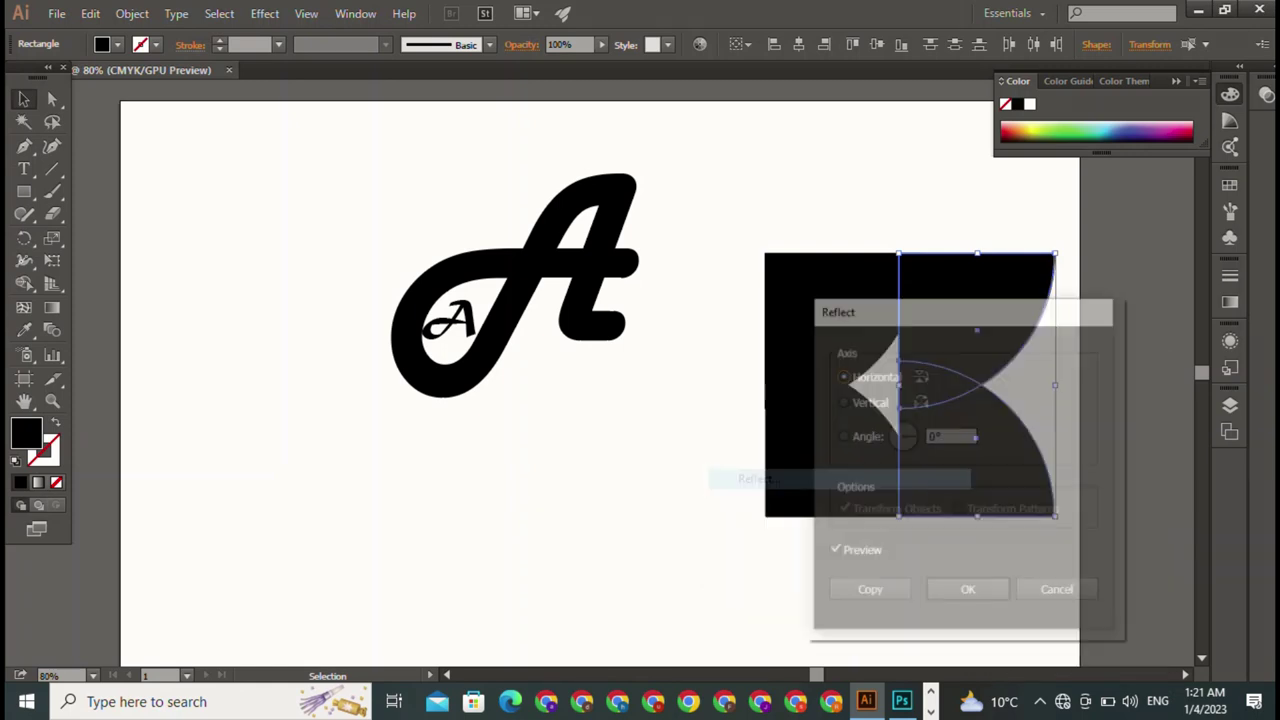
left_click(842, 401)
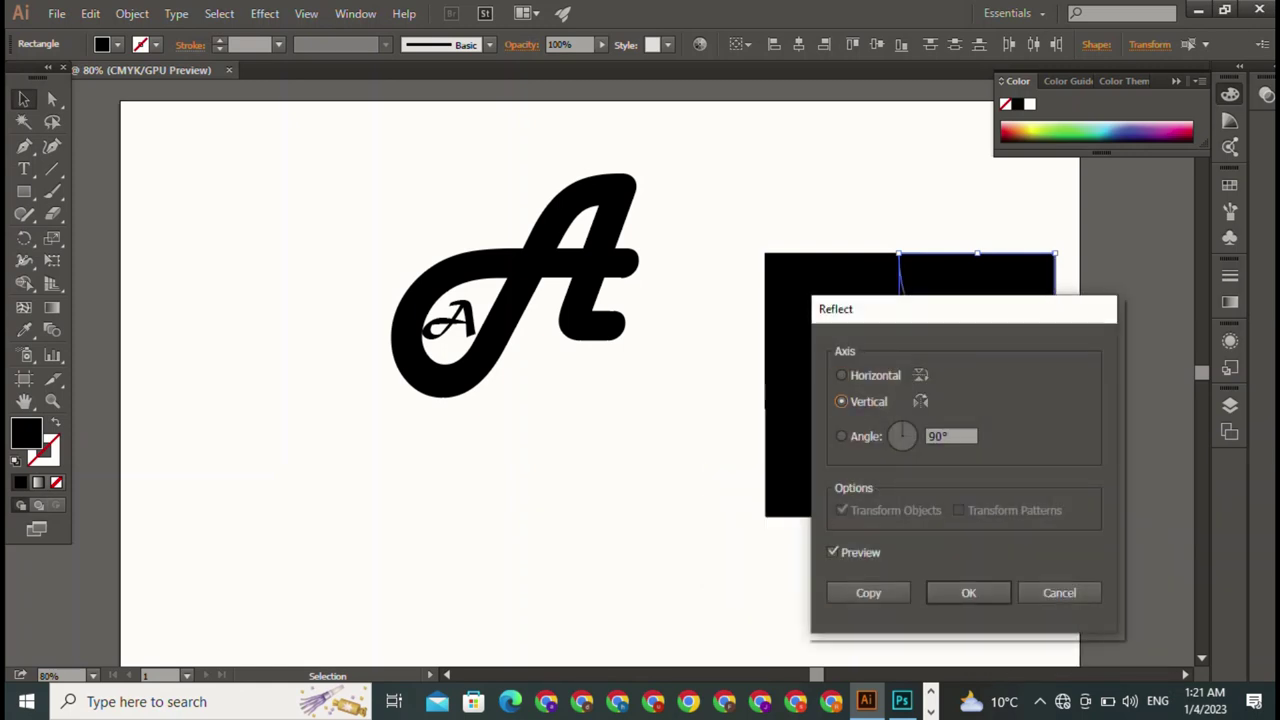
left_click_drag(917, 314, 500, 408)
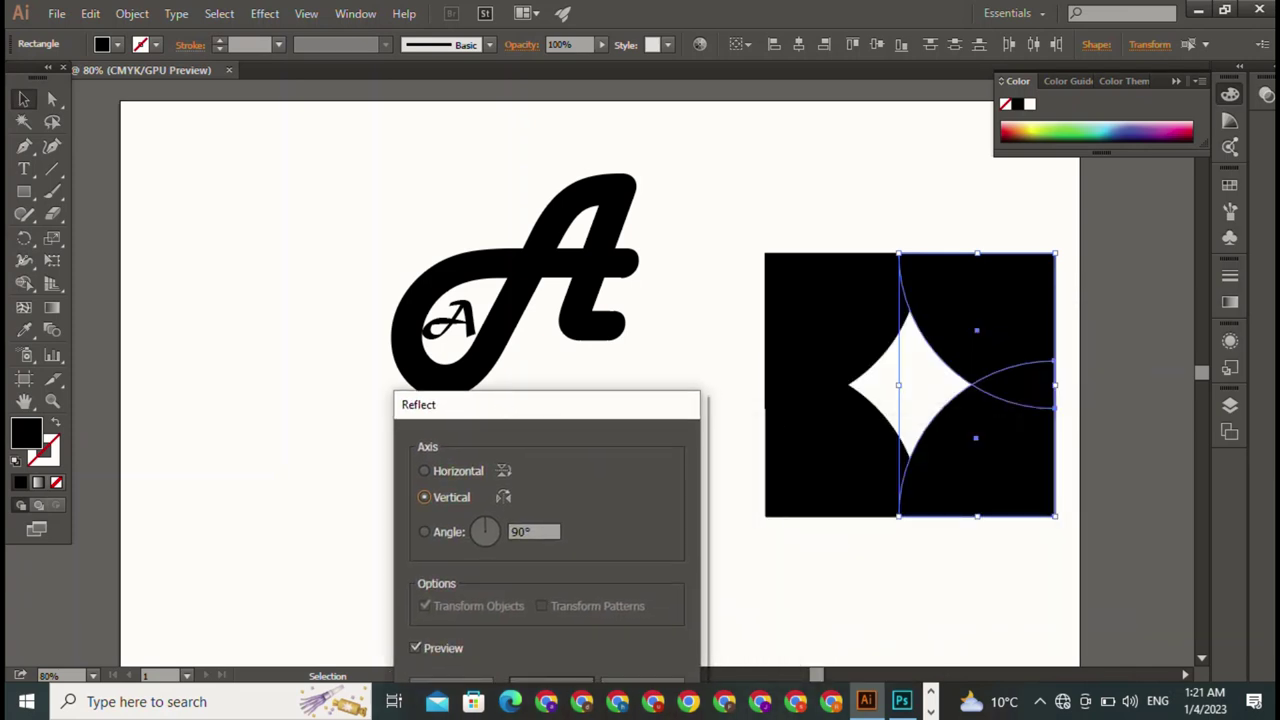
left_click_drag(500, 404, 392, 217)
left_click(443, 504)
Move the star square under the script A and enlarge it to about 312.9 pt
left_click(443, 504)
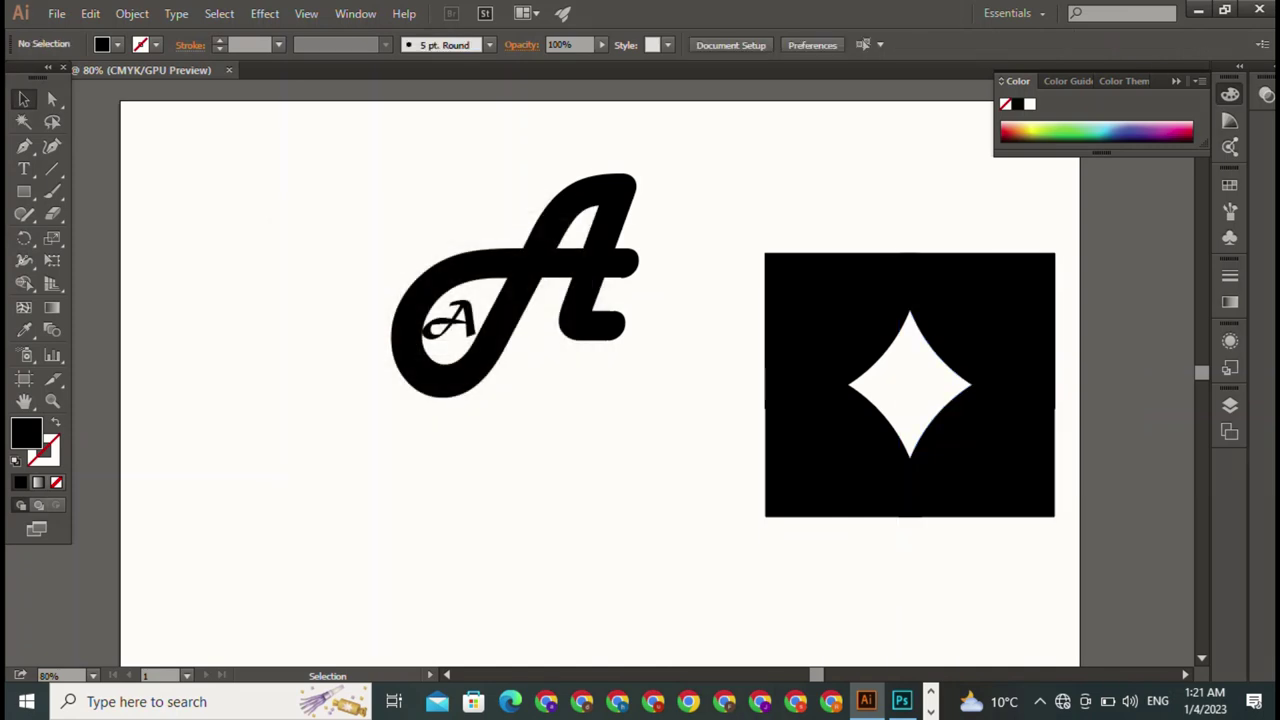
left_click_drag(795, 204, 1070, 545)
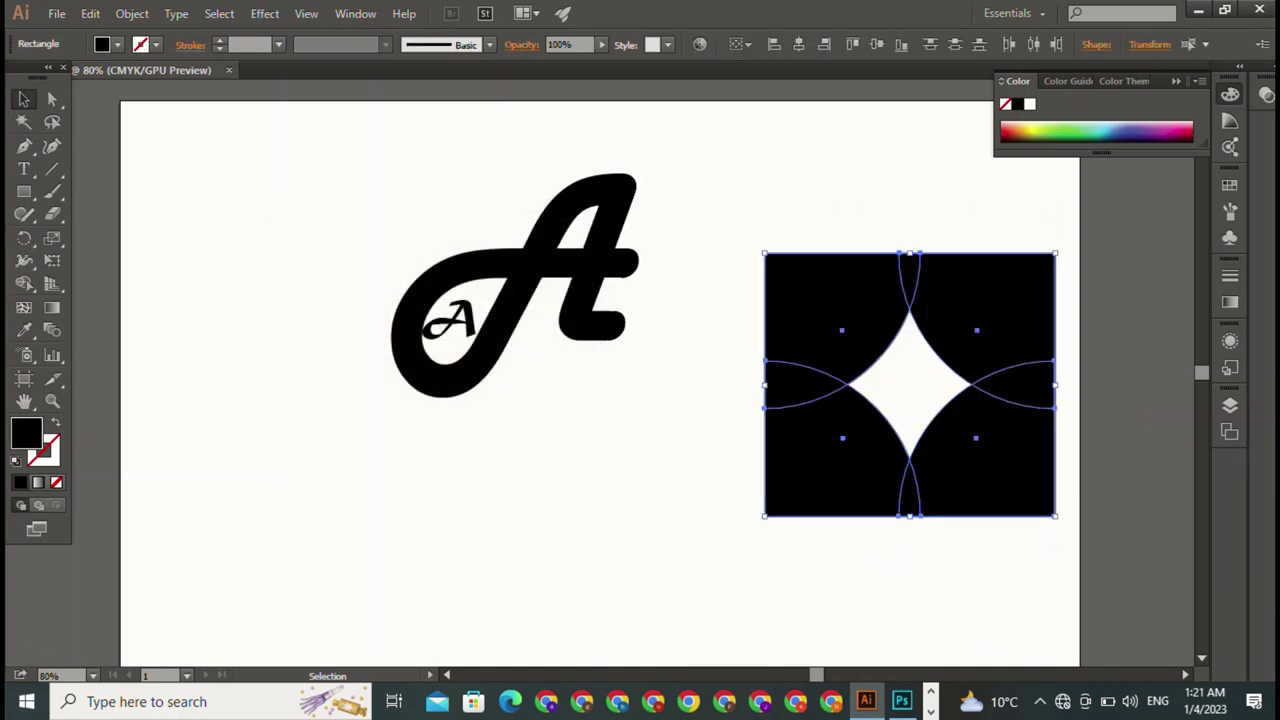
key("a")
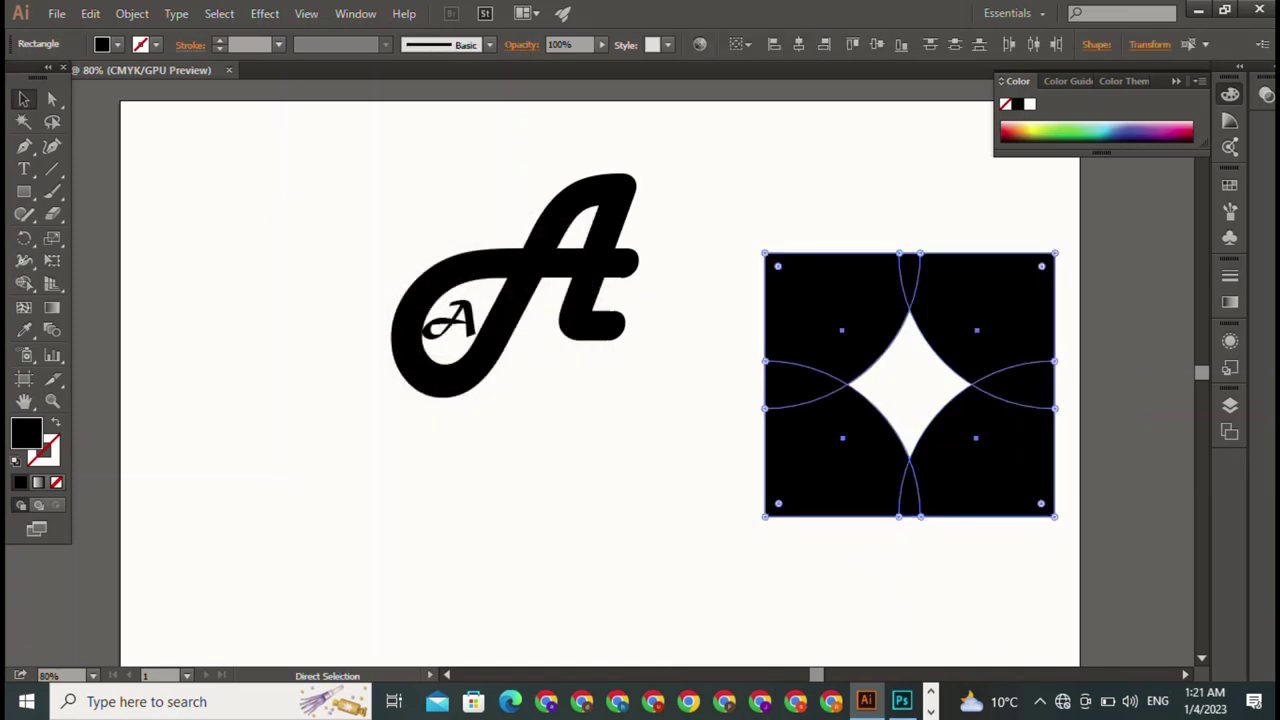
key("v")
left_click_drag(910, 385, 590, 511)
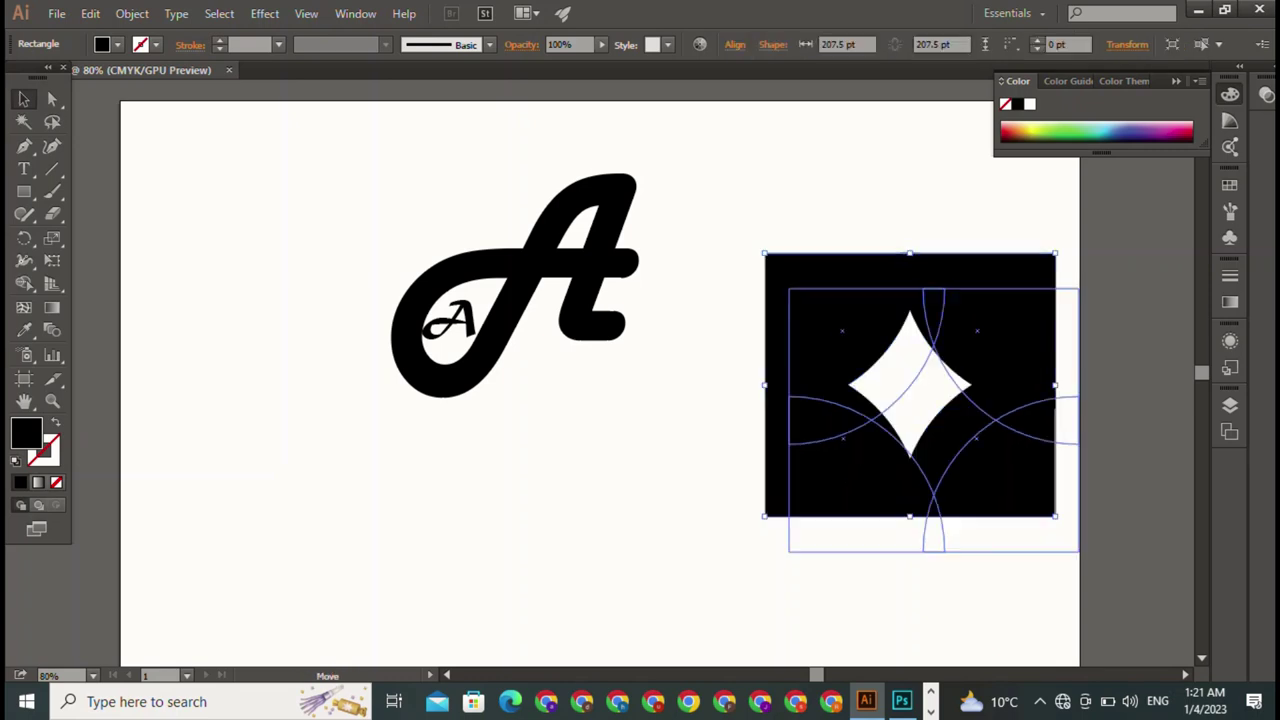
left_click_drag(737, 378, 912, 244)
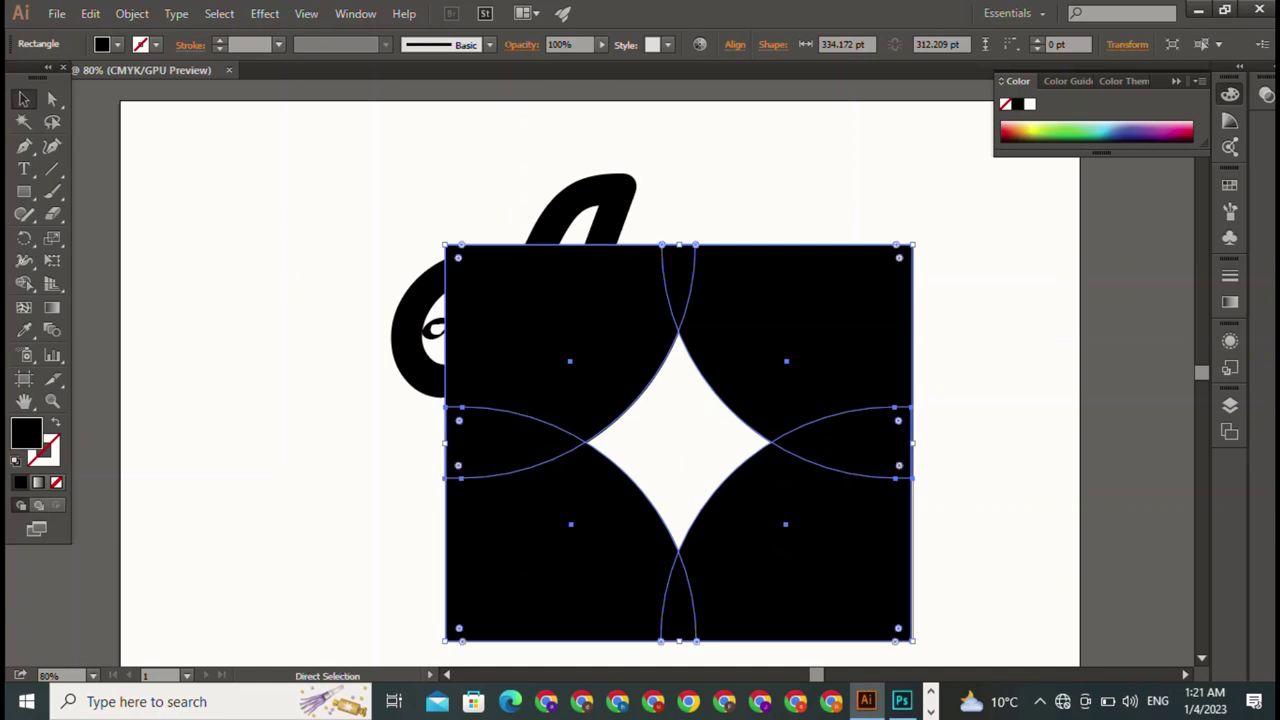
key("ctrl+z")
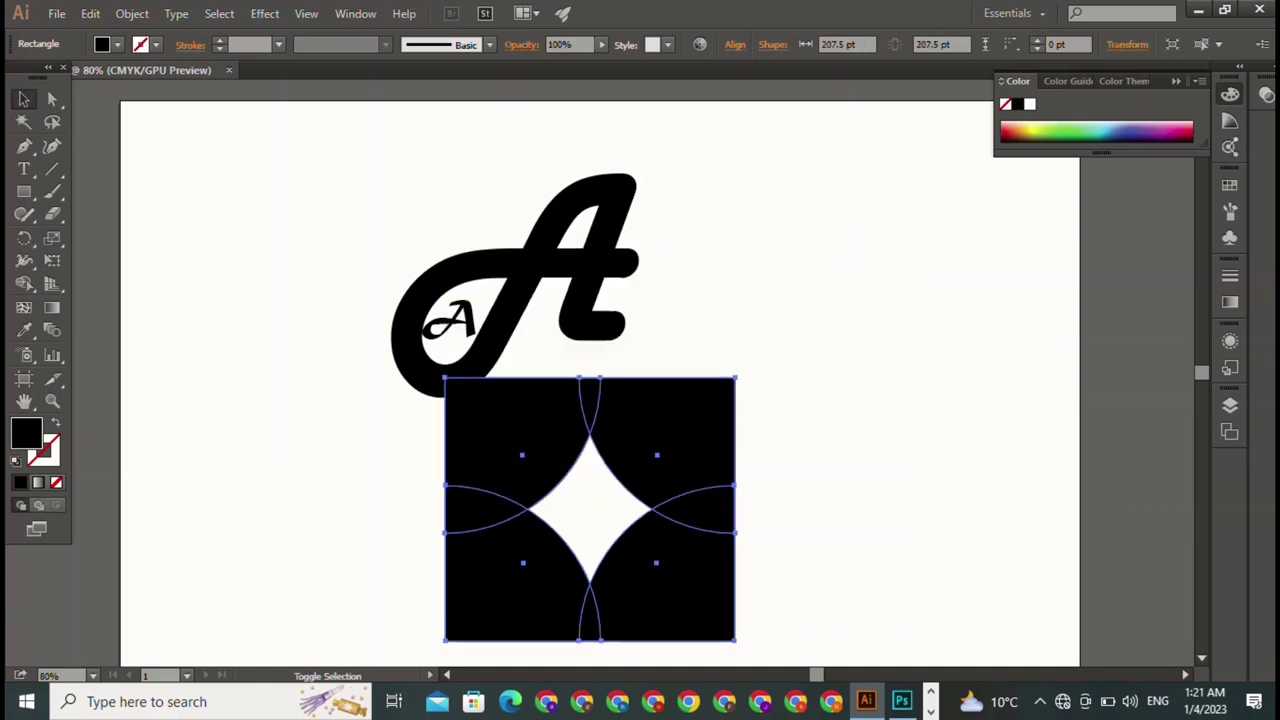
left_click_drag(737, 378, 882, 244)
Give the star square no fill and a 4 pt black stroke
left_click(590, 198)
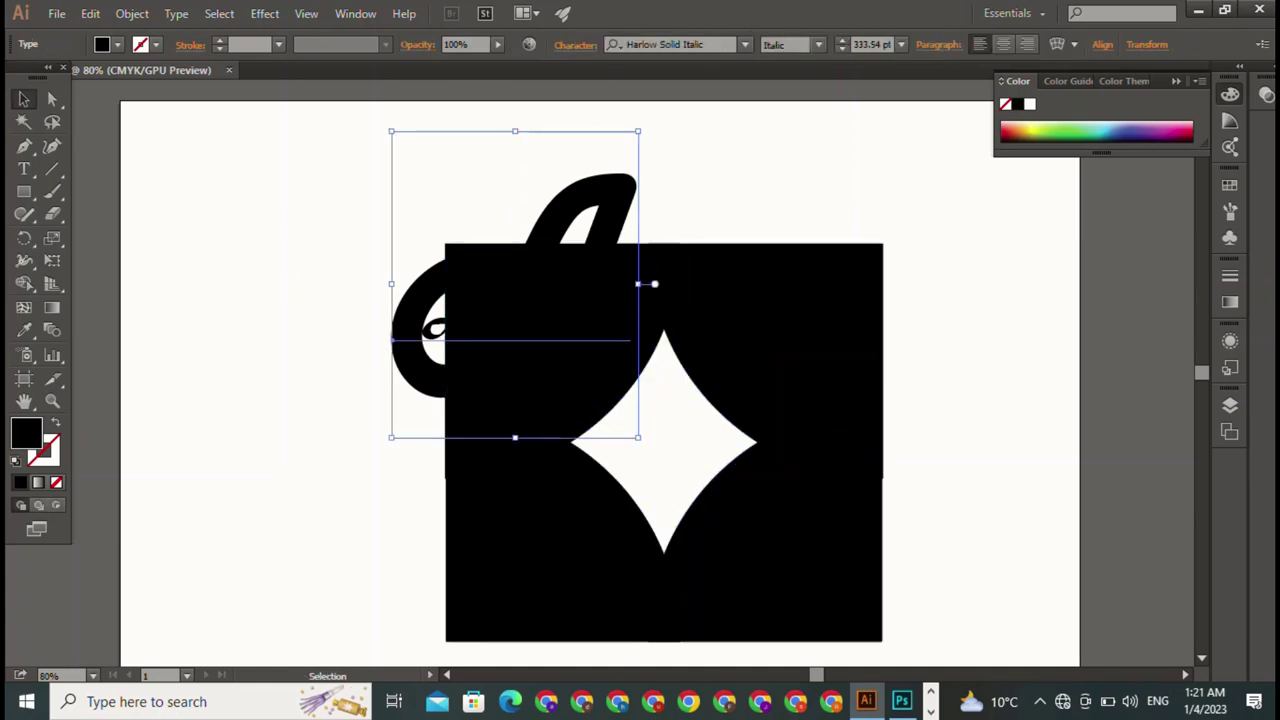
left_click(760, 300)
left_click(1000, 520)
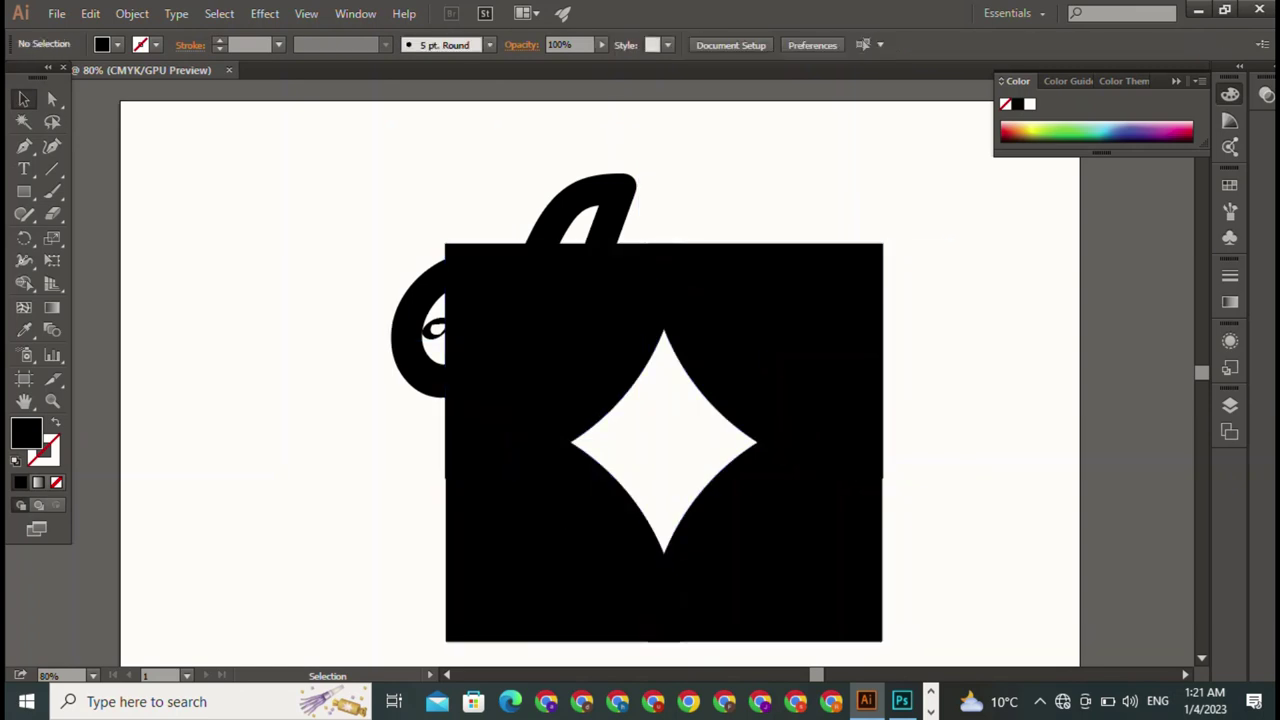
left_click(760, 300)
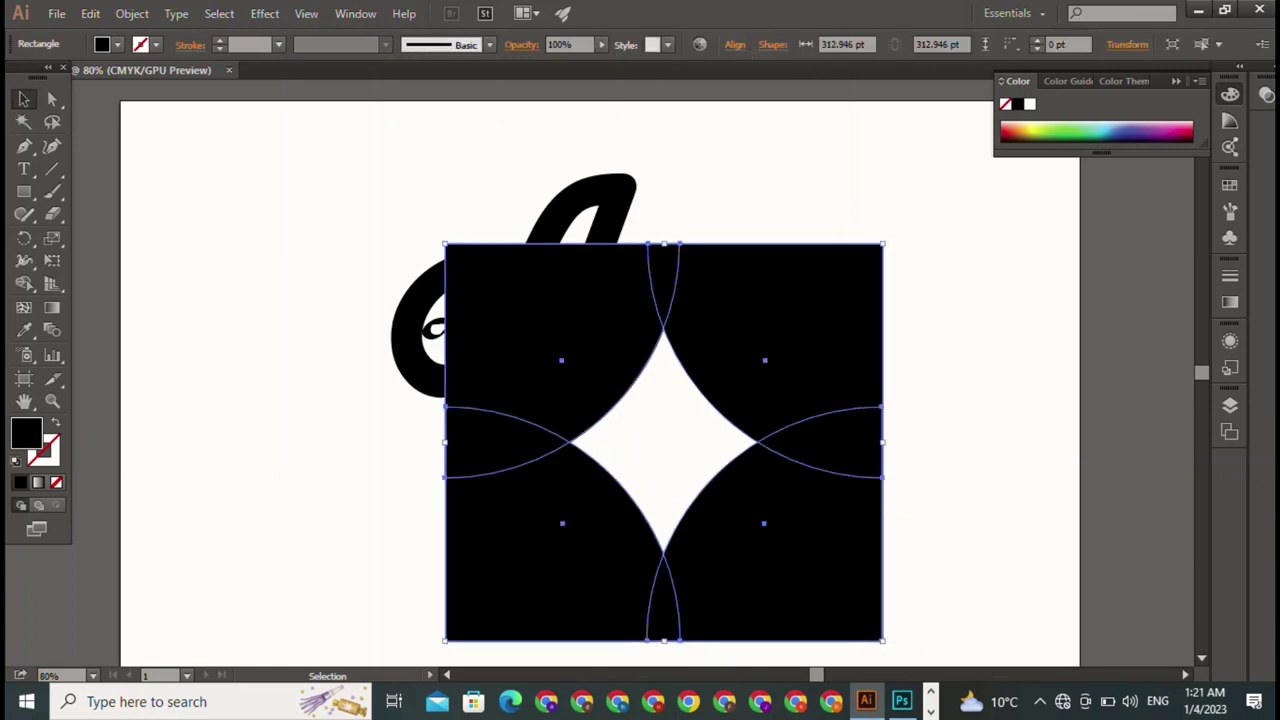
left_click(117, 44)
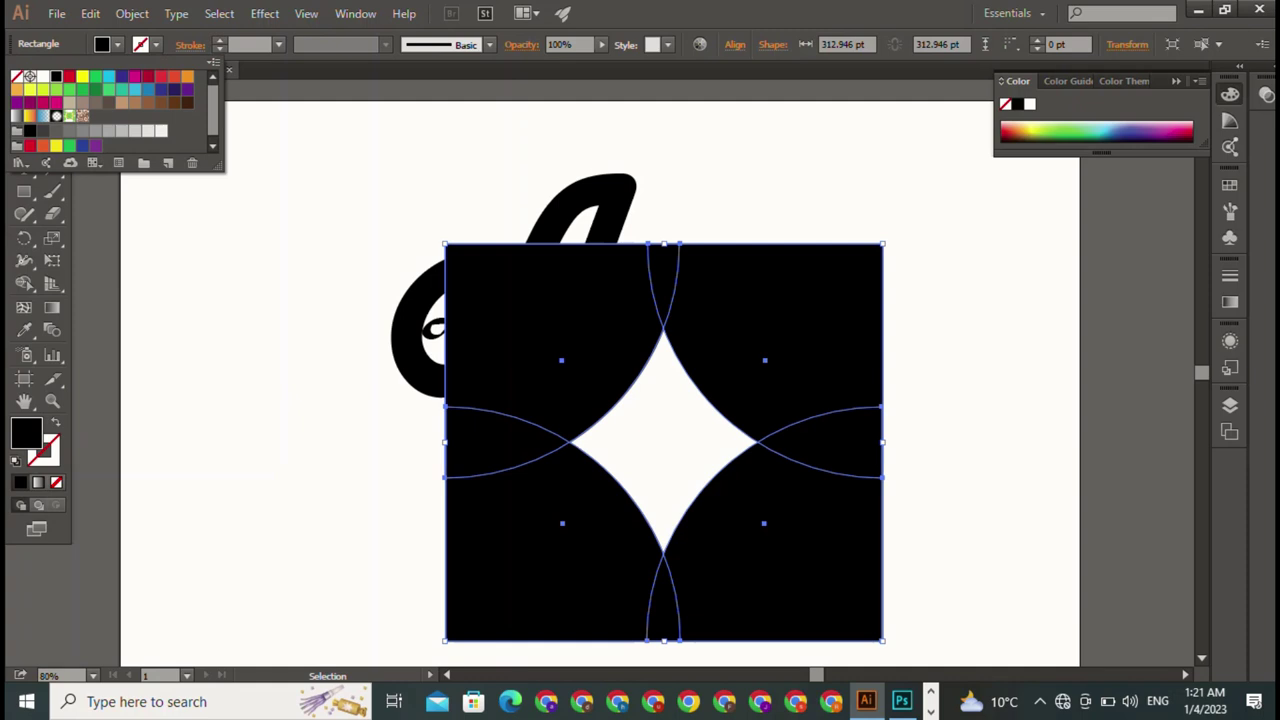
left_click(17, 77)
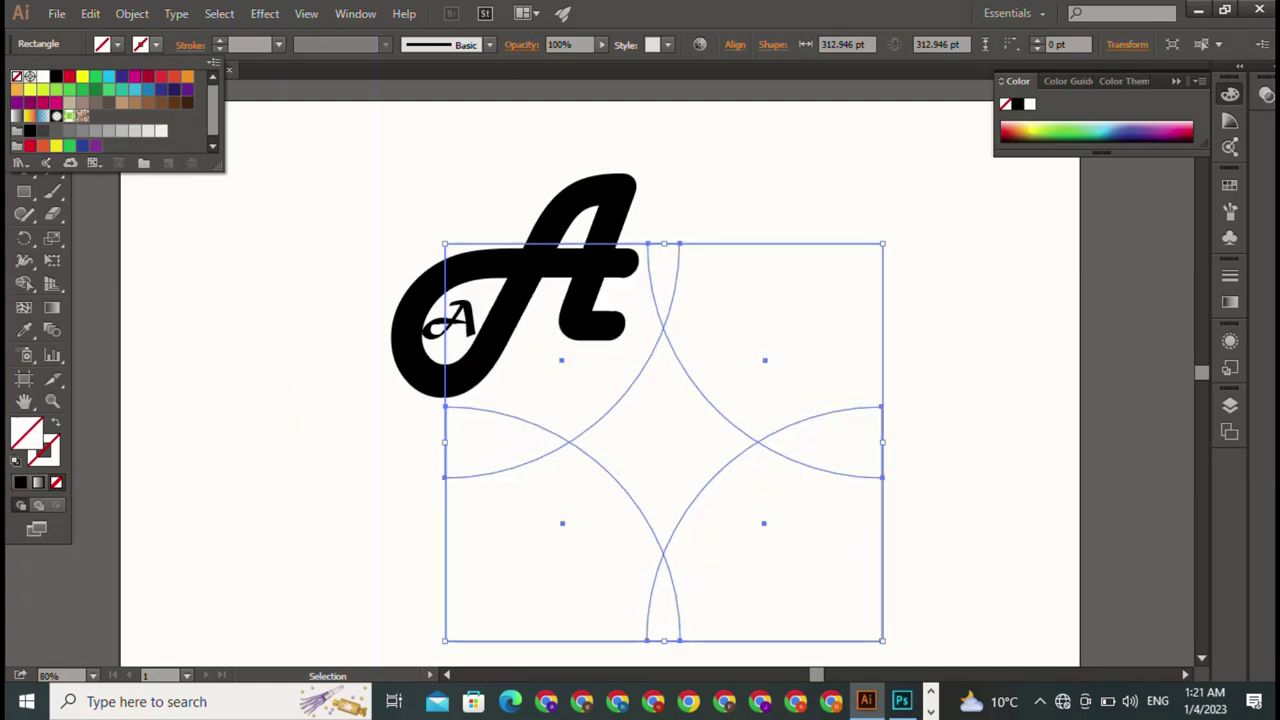
scroll(110, 110, "down", 1)
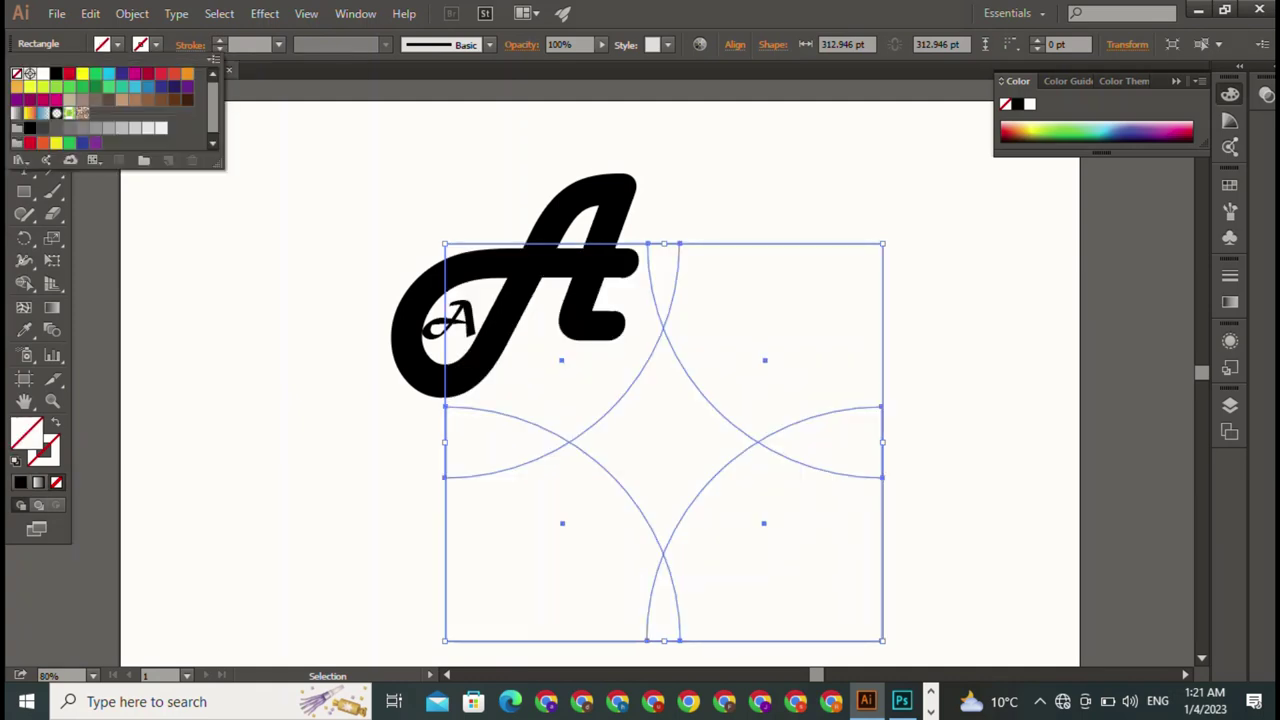
left_click(56, 74)
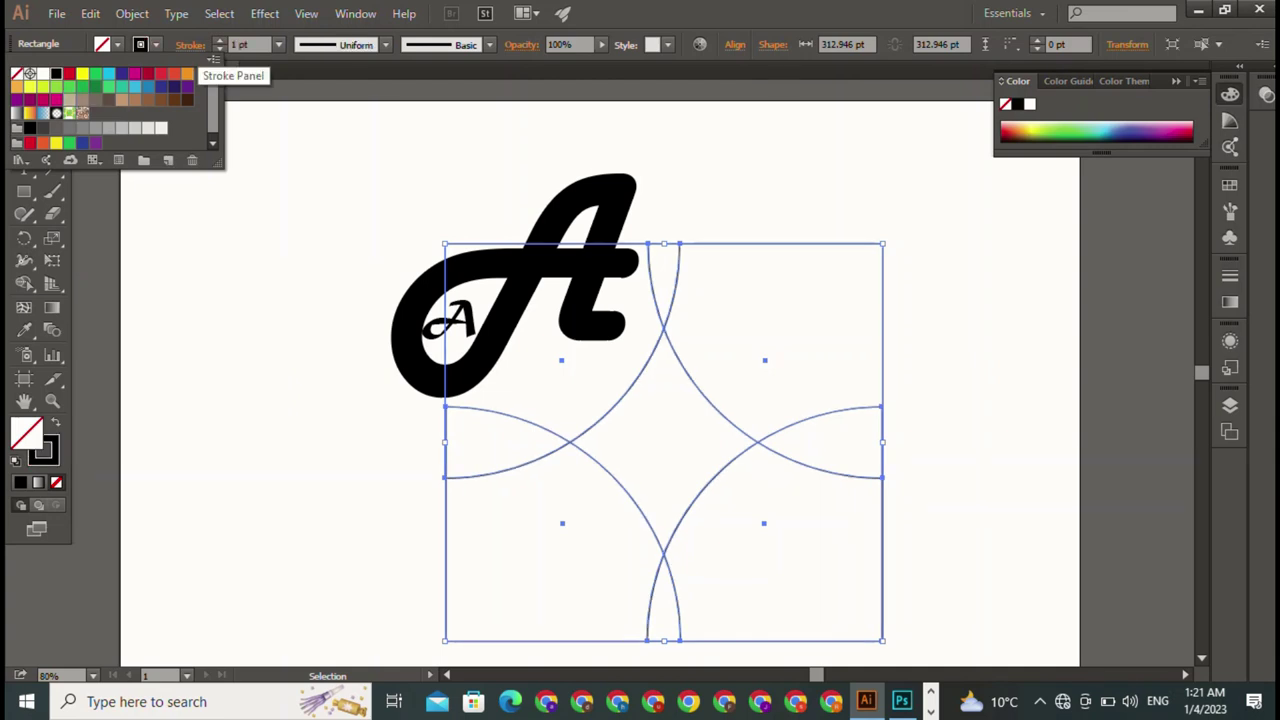
left_click(219, 40)
left_click(219, 40)
left_click(219, 40)
left_click(219, 40)
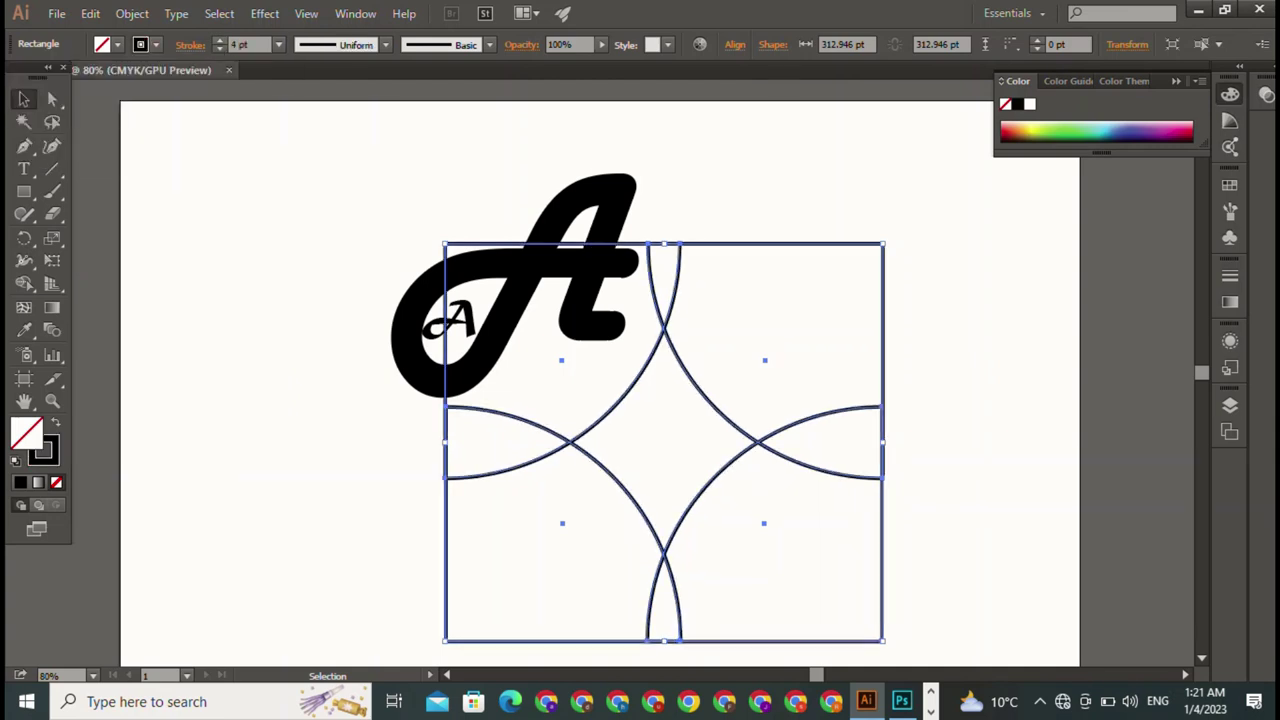
key("ctrl+shift+a")
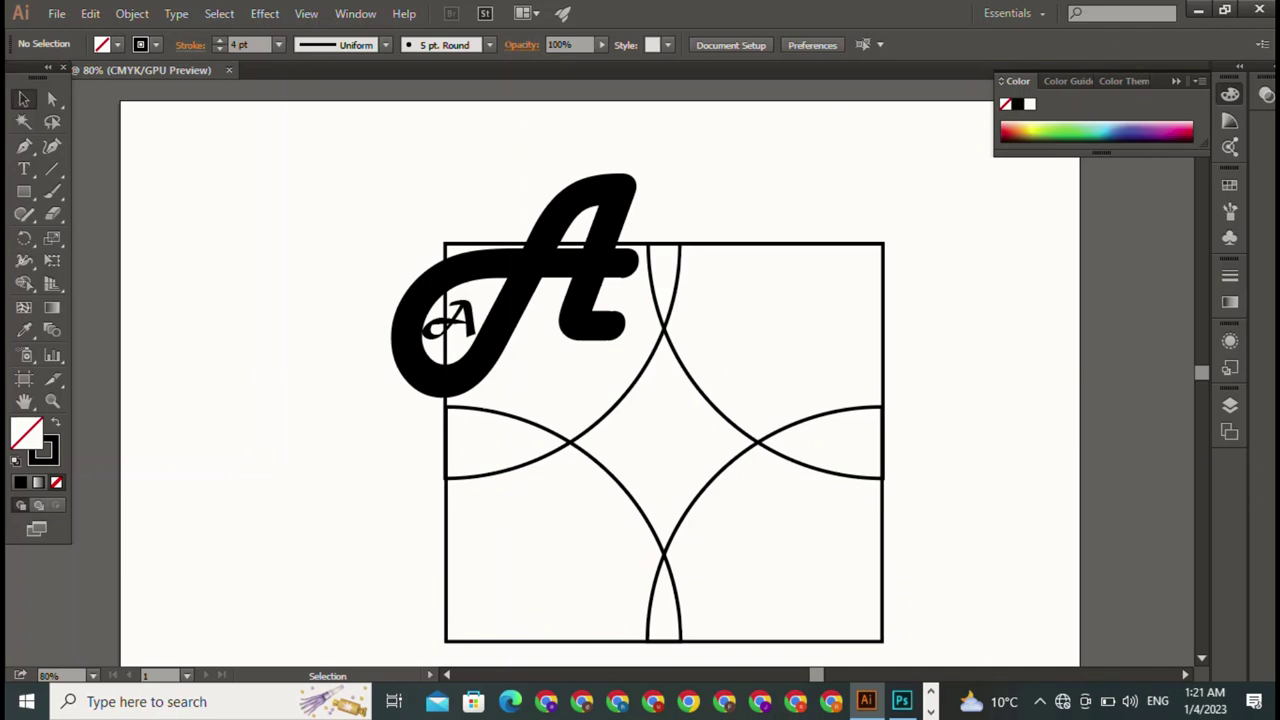
Shrink both A letters together and move them to the centre of the square
left_click(580, 230)
left_click_drag(638, 131, 534, 260)
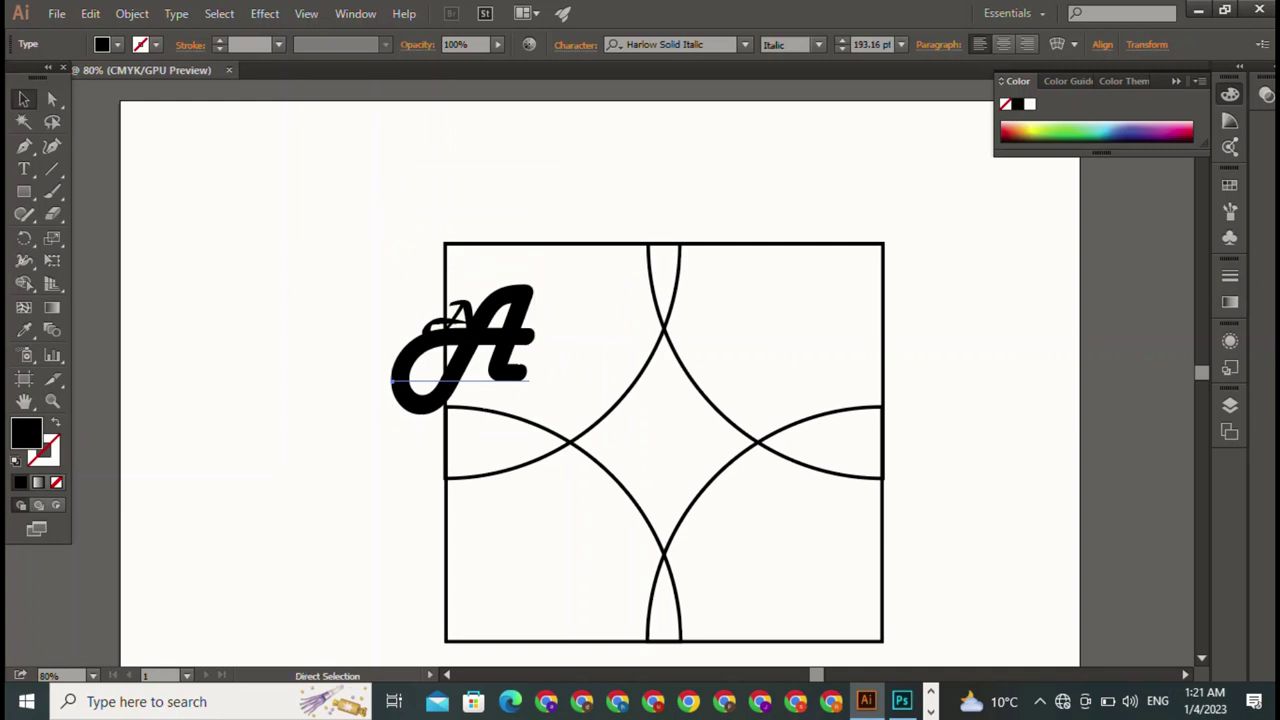
key("ctrl+z")
left_click(450, 320, "shift")
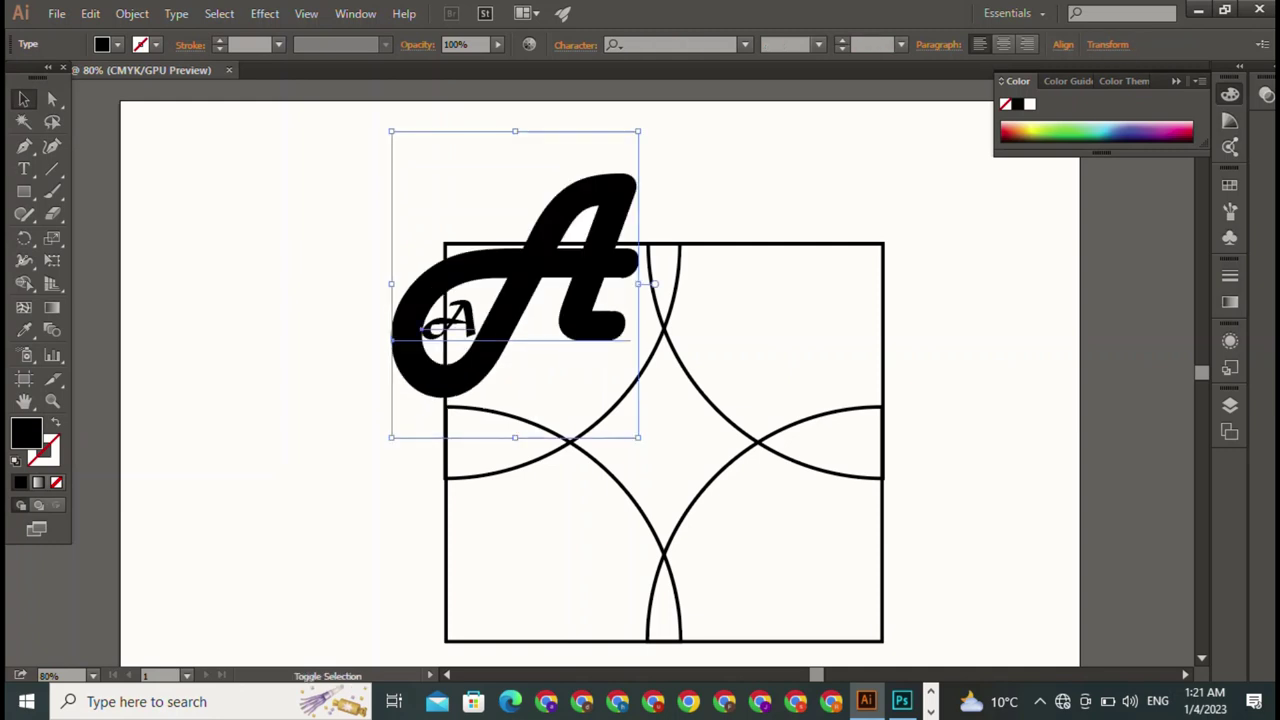
left_click_drag(638, 131, 509, 291)
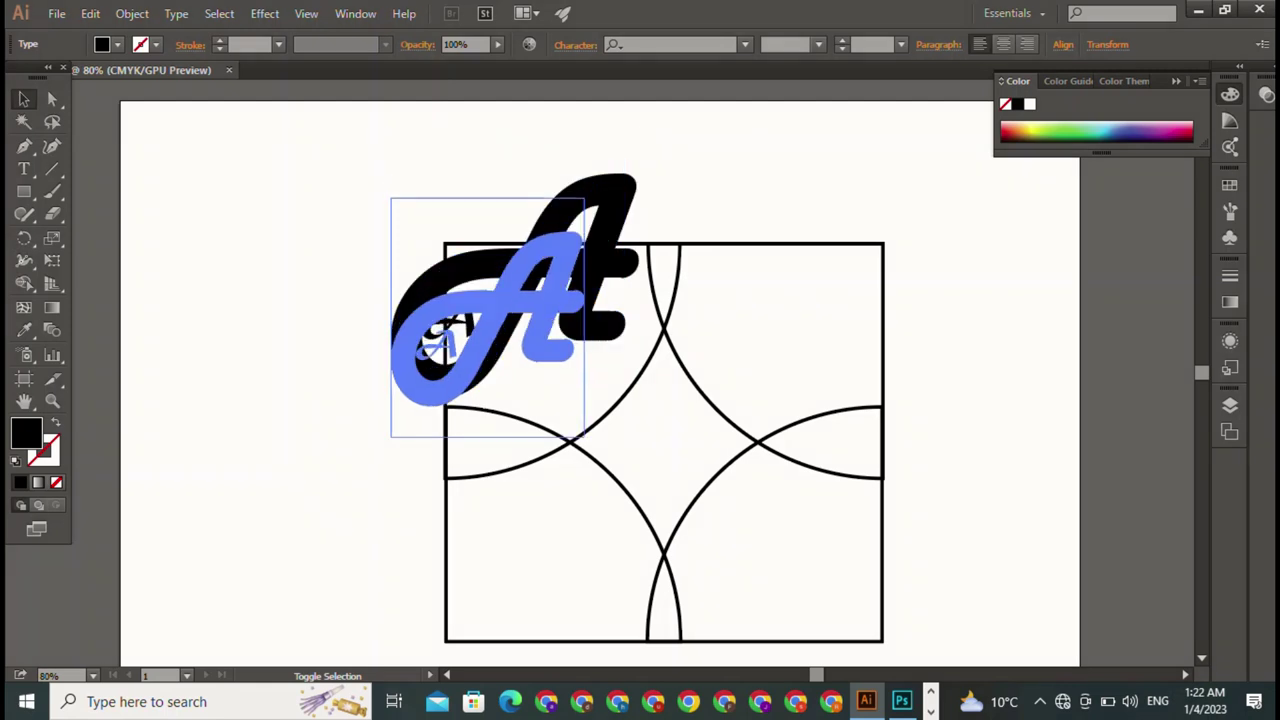
left_click_drag(420, 380, 626, 457)
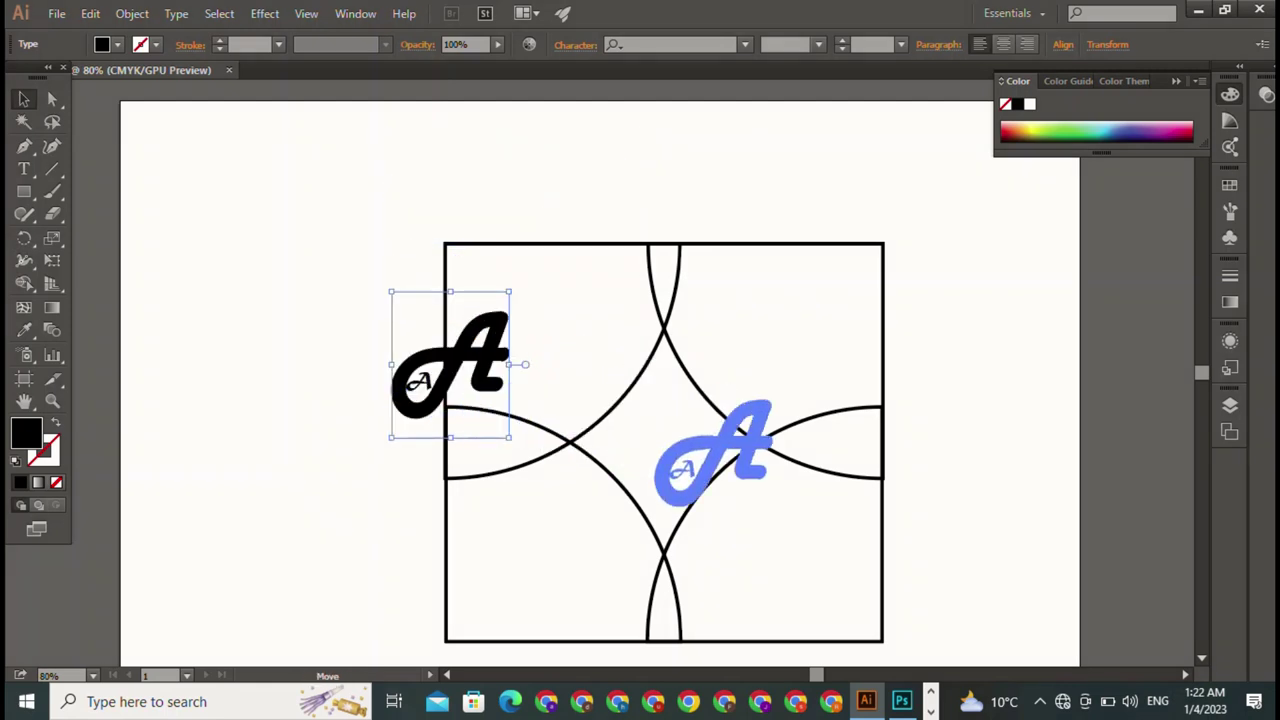
Scale the big A further to fit the central star and fine-tune its position
left_click(626, 457, "shift")
left_click_drag(716, 367, 665, 430)
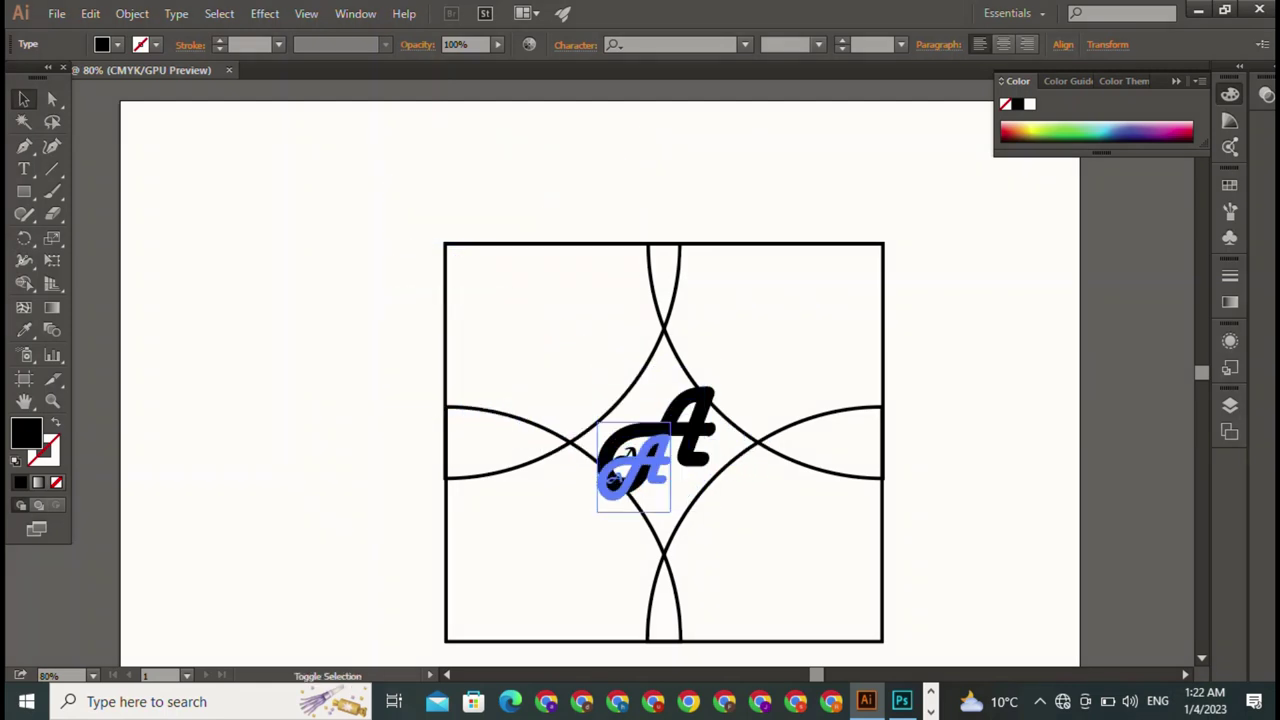
mouse_move(630, 475)
left_mouse_down()
mouse_move(650, 440)
mouse_move(626, 453)
left_mouse_up()
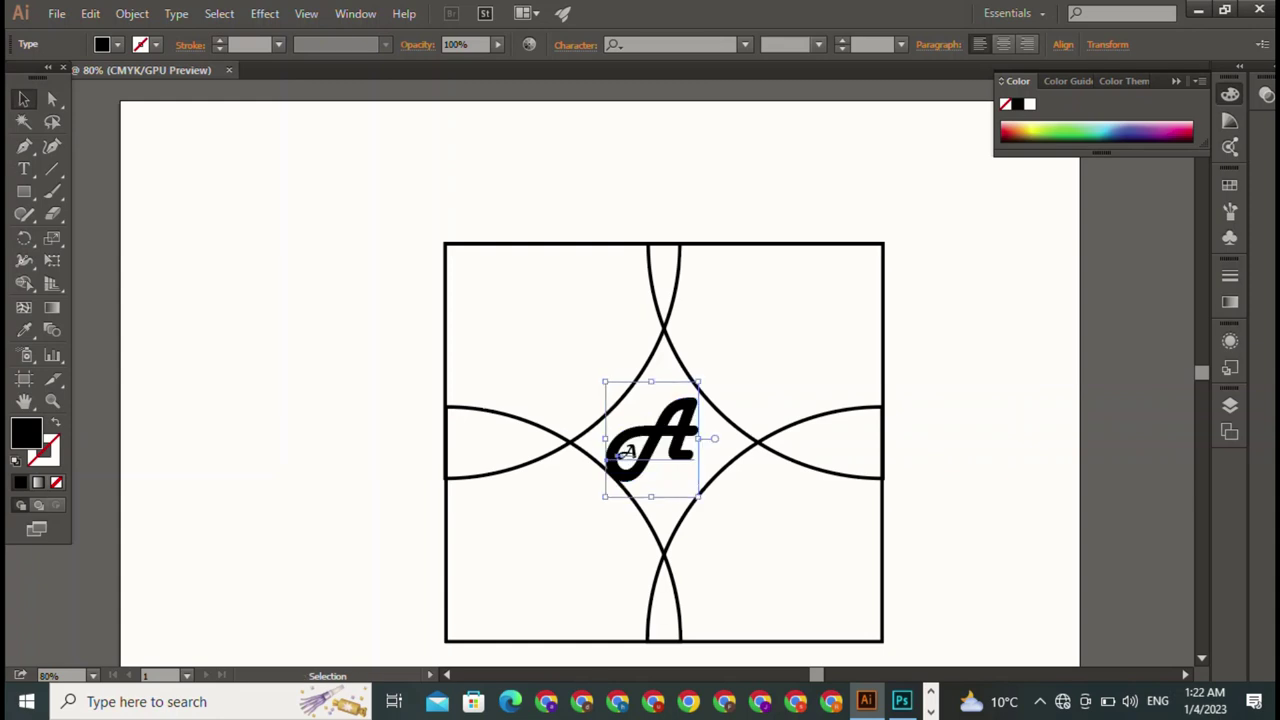
left_click_drag(626, 453, 638, 459)
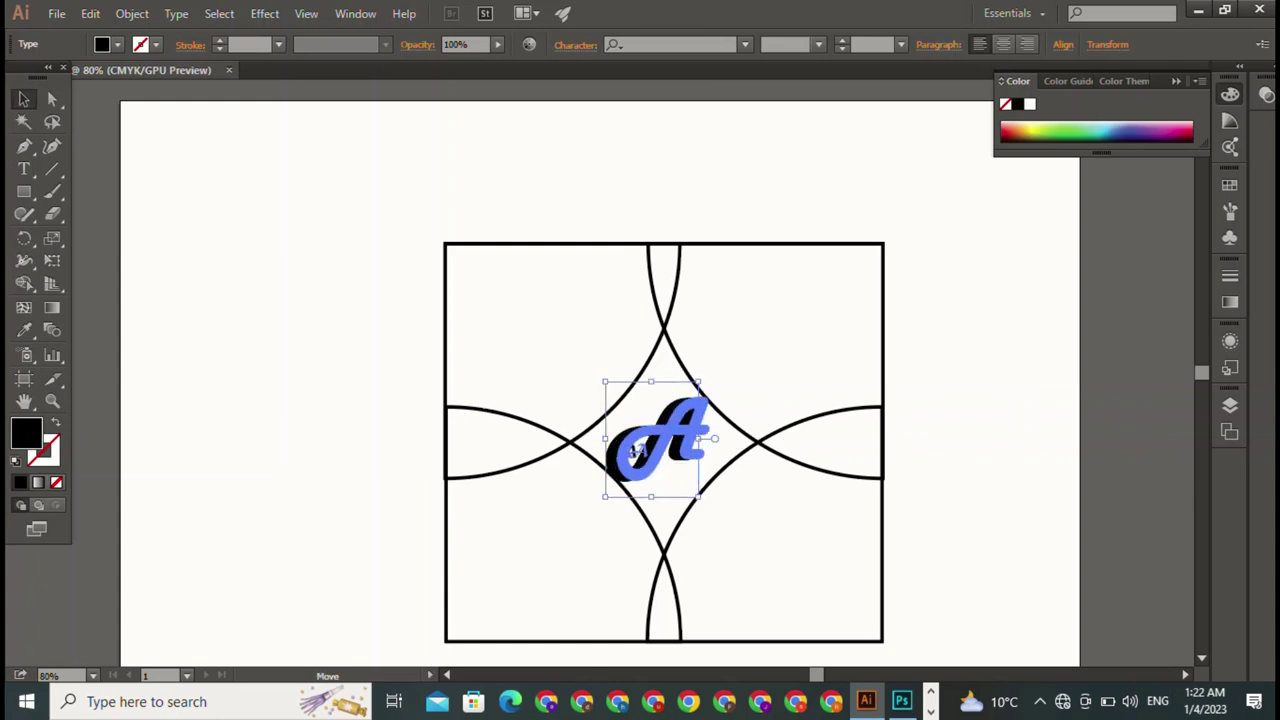
left_click_drag(638, 459, 648, 463)
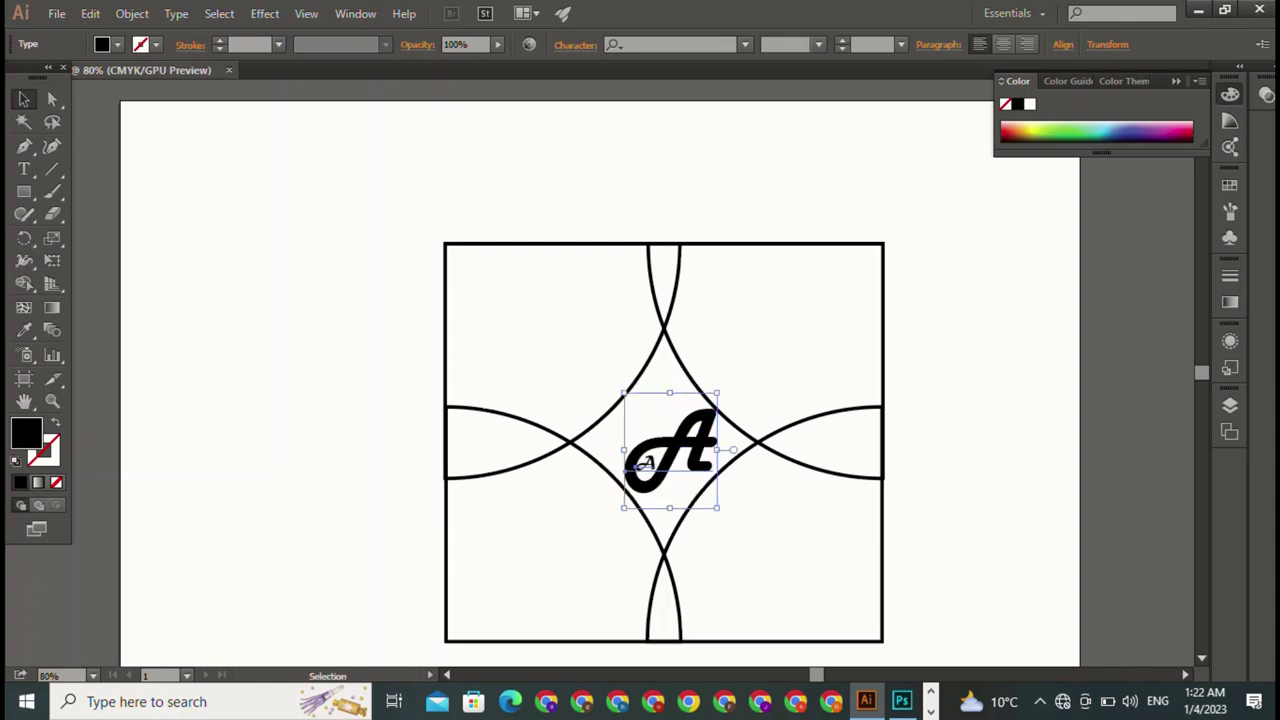
key("ctrl+shift+a")
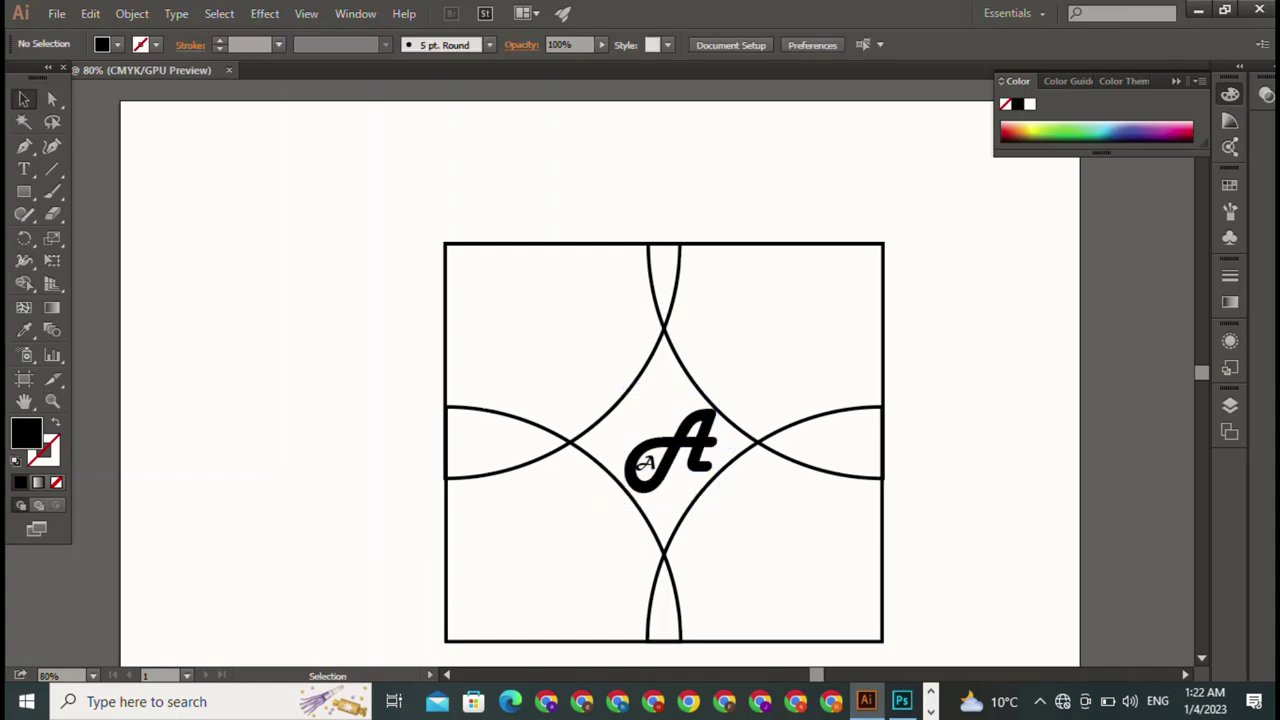
Nudge the A logo slightly up and left within the central star
mouse_move(647, 462)
left_mouse_down()
mouse_move(625, 453)
mouse_move(639, 455)
left_mouse_up()
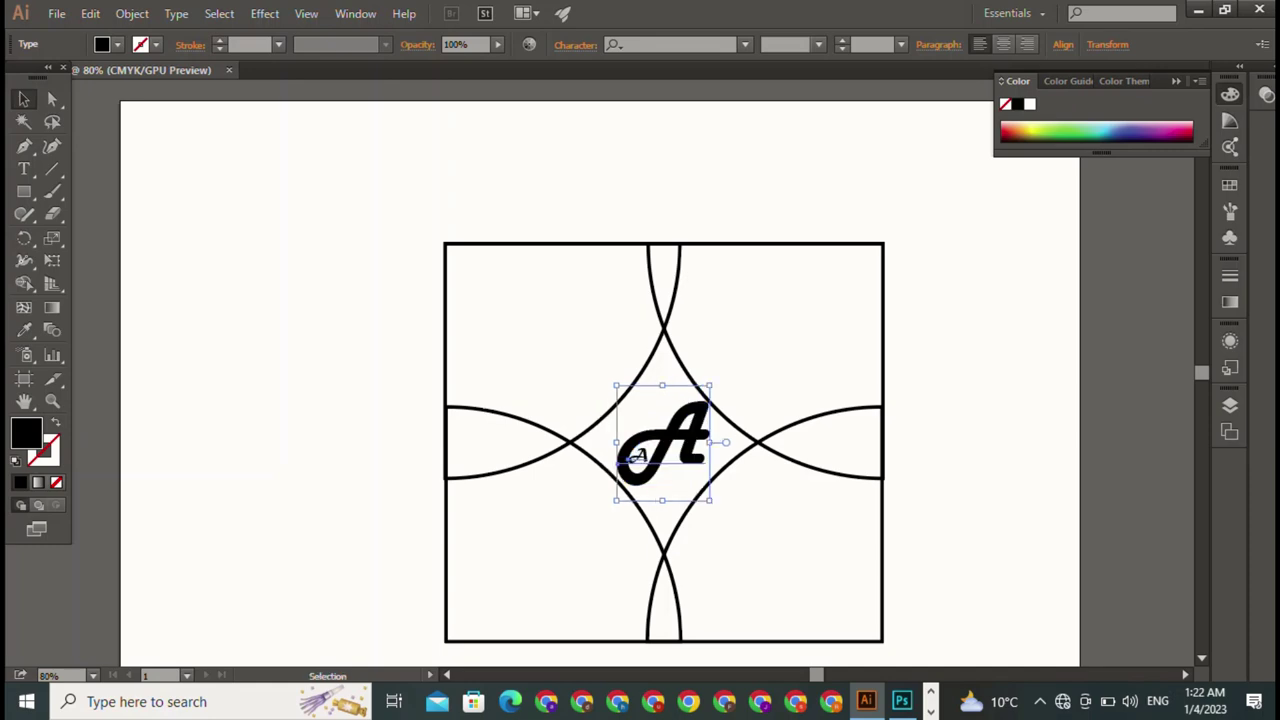